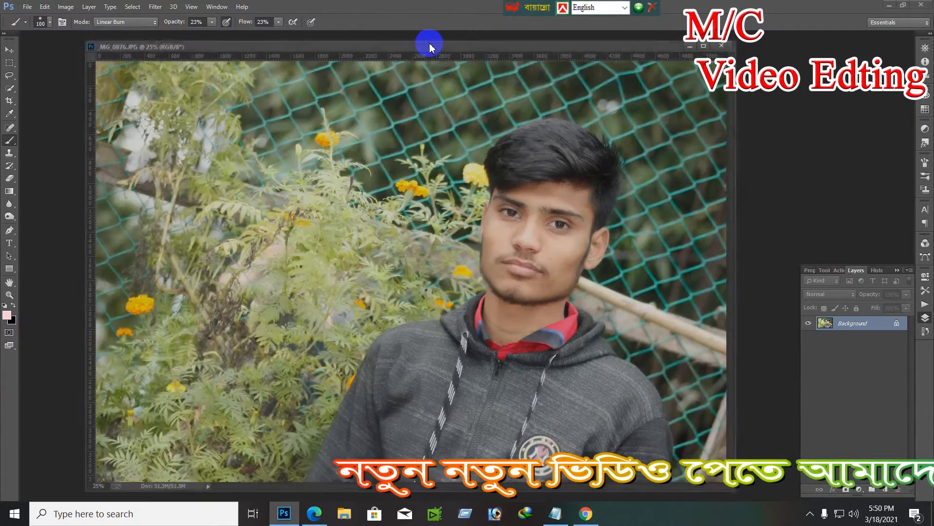
Dock the floating _MG_0876.JPG photo window into the main workspace as a tabbed document.
left_click_drag(429, 40, 432, 47)
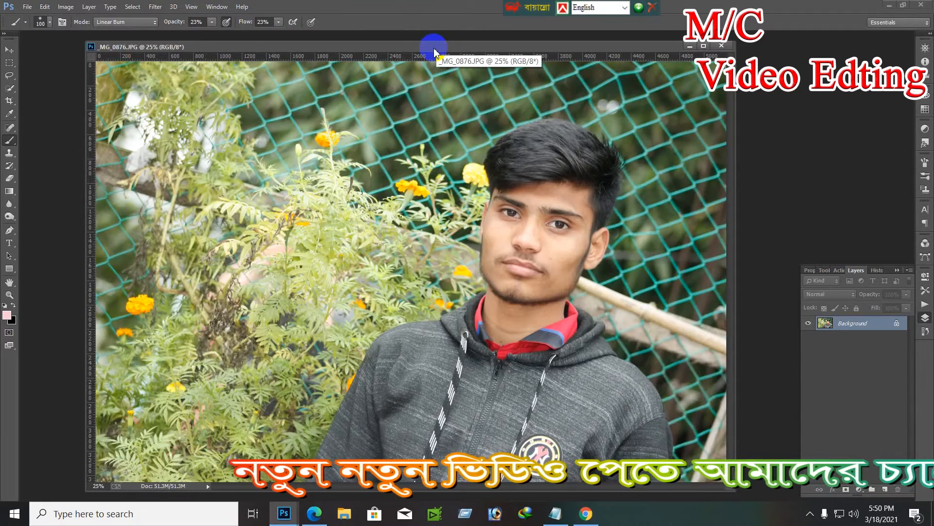
left_click_drag(435, 53, 439, 32)
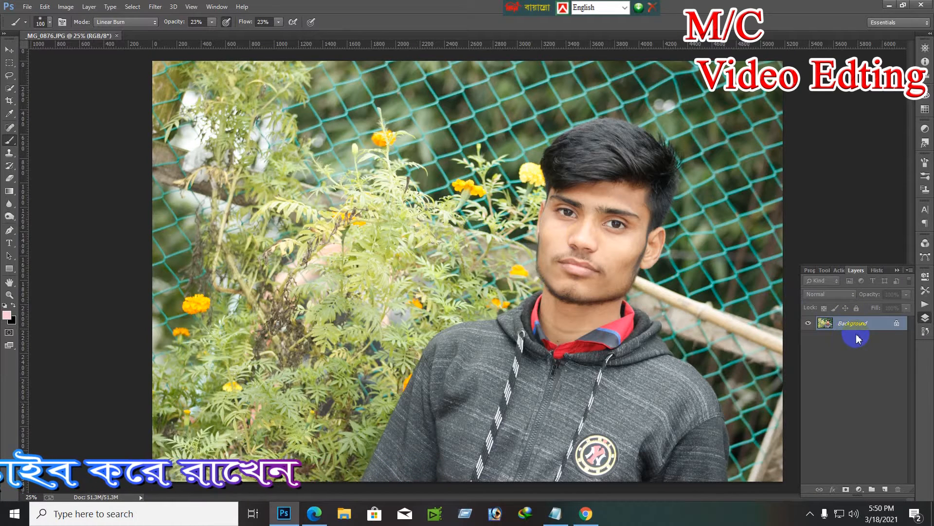
Toggle the Layers panel off and back on.
left_click(219, 7)
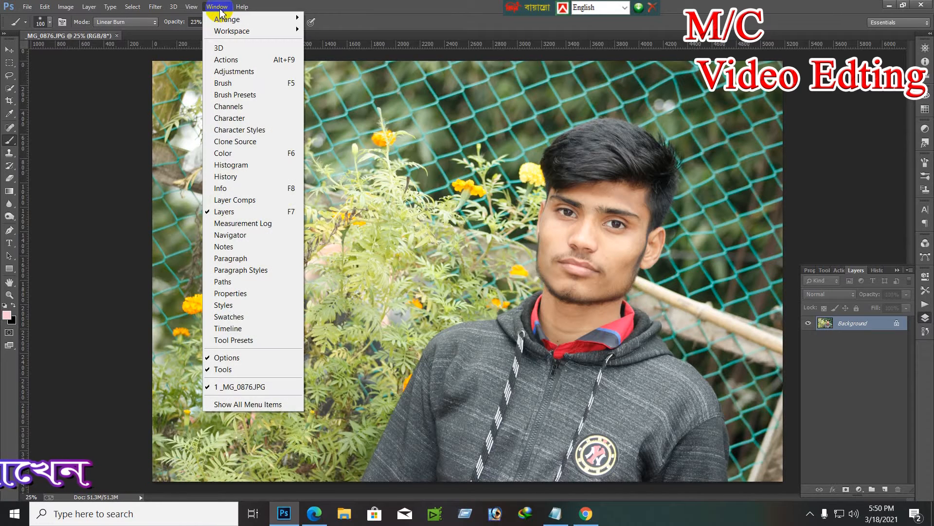
left_click(215, 212)
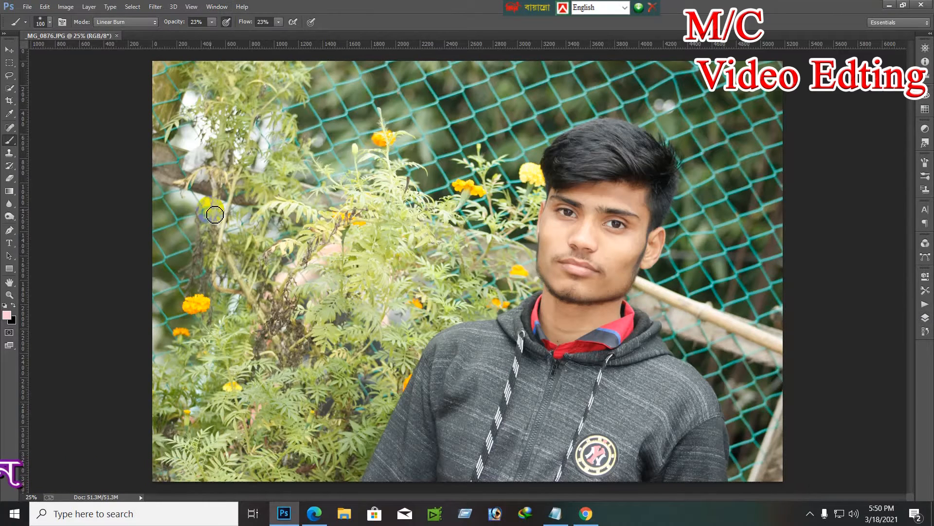
left_click(208, 11)
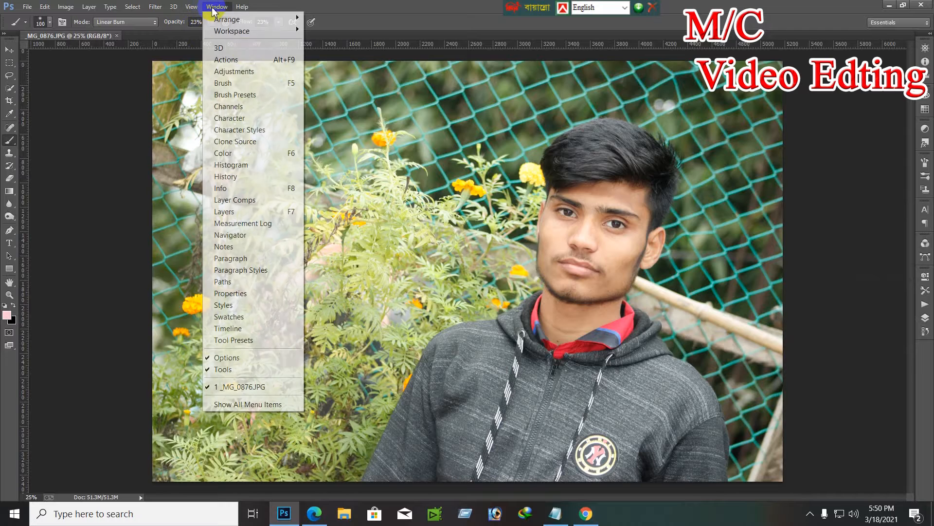
left_click(224, 212)
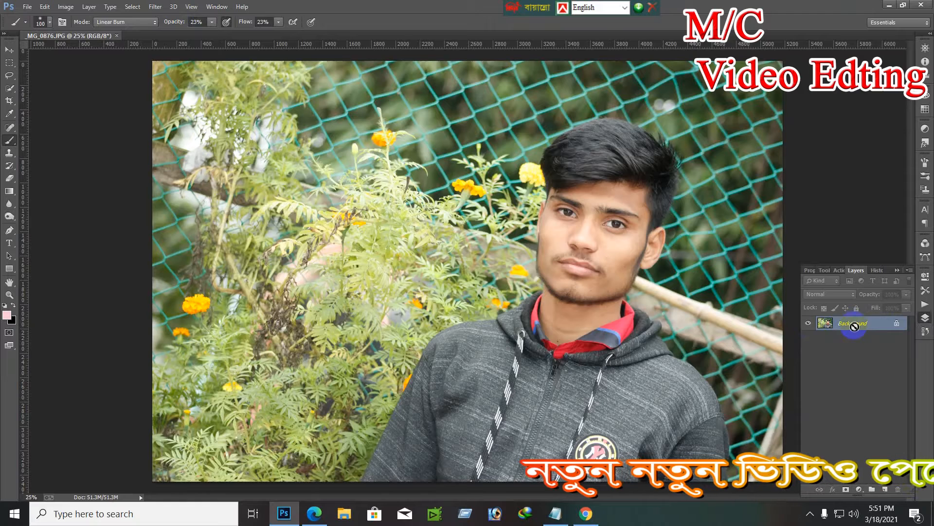
Duplicate the Background layer, hide the original and check the copy by toggling its visibility.
key("ctrl+j")
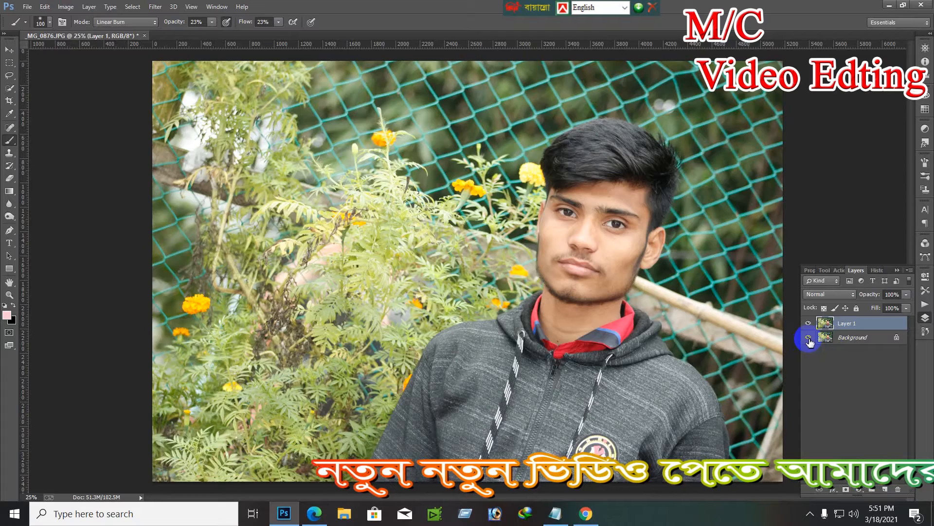
left_click(809, 338)
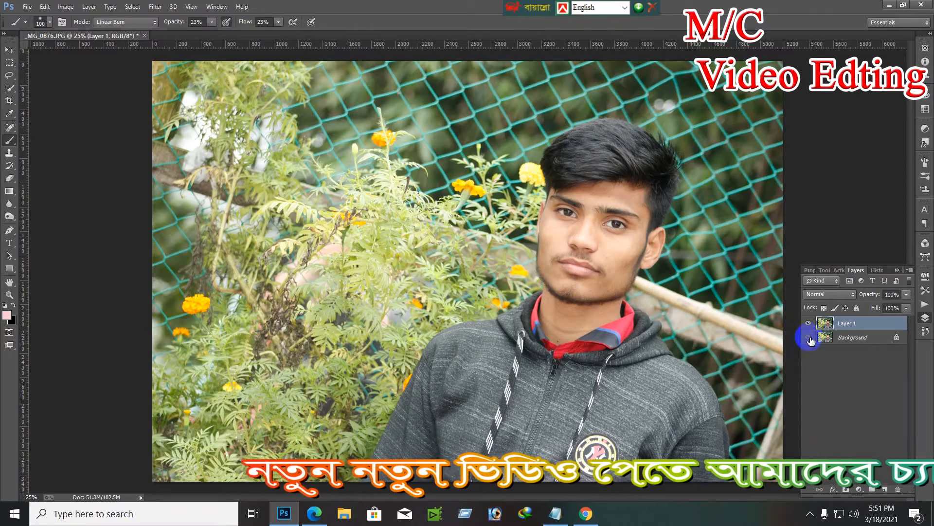
left_click(809, 323)
left_click(809, 324)
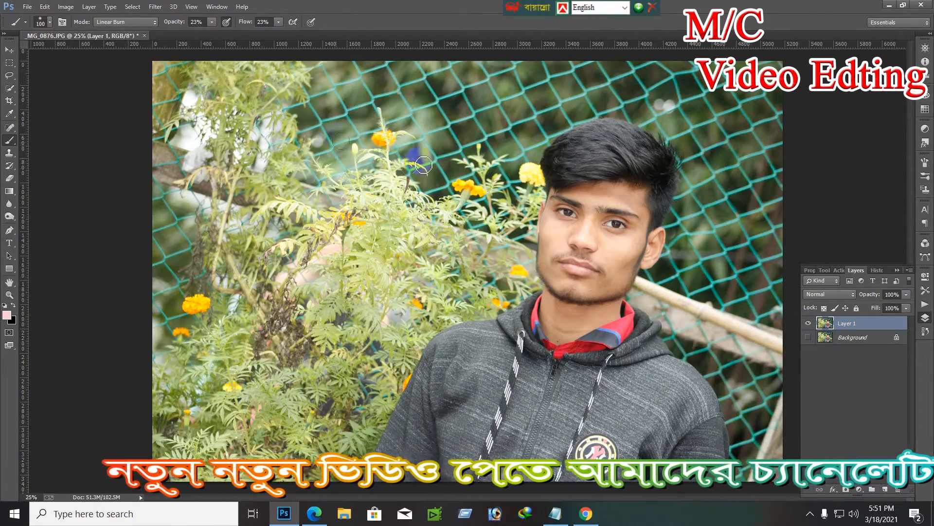
Roughly select the young man's hair, face and hoodie with the Quick Selection tool.
right_click(13, 135)
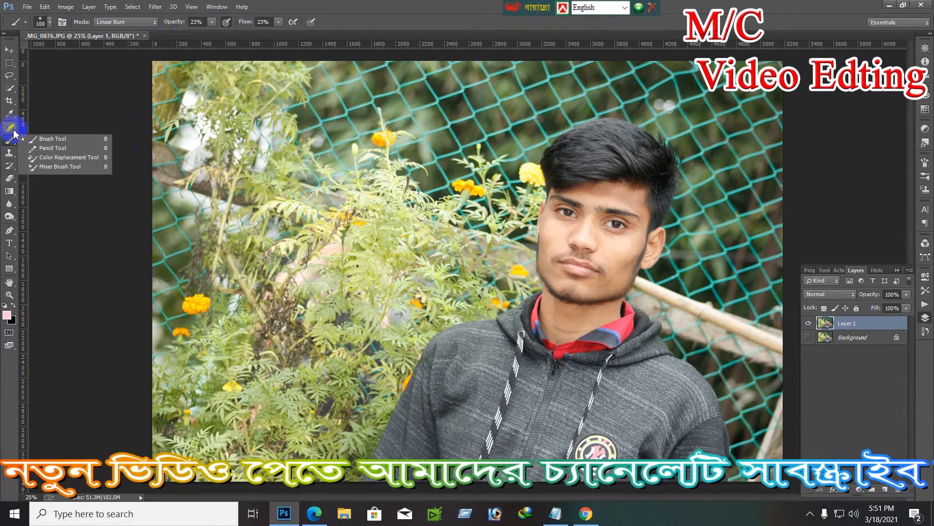
left_click(10, 89)
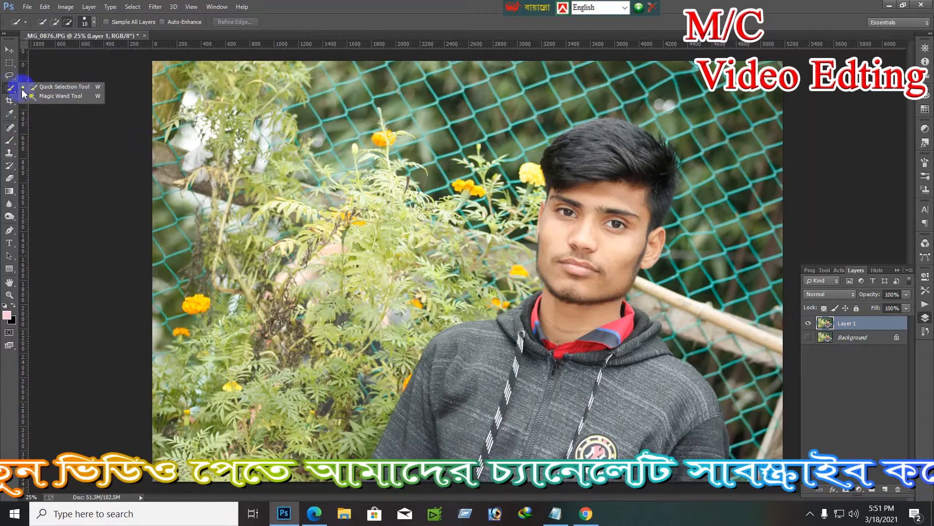
left_click(62, 92)
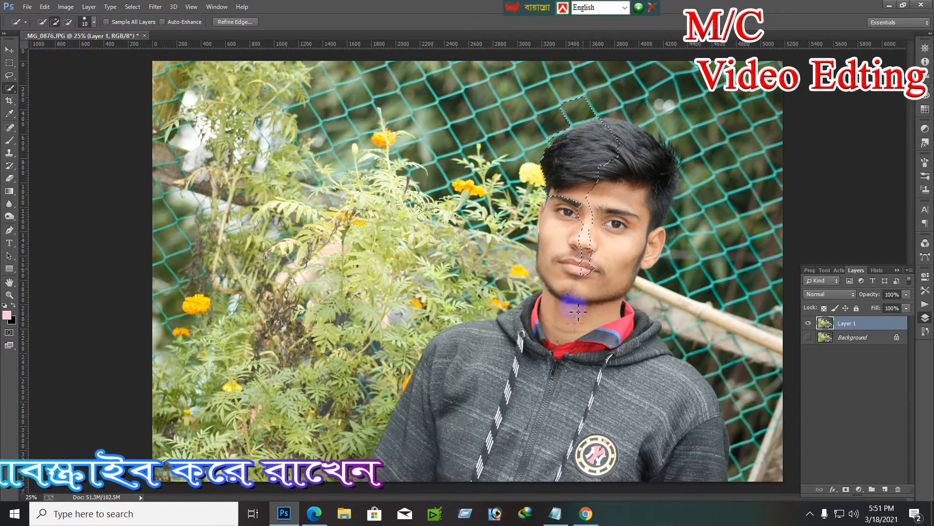
mouse_move(713, 460)
left_mouse_down()
mouse_move(524, 349)
mouse_move(457, 373)
mouse_move(422, 407)
left_mouse_up()
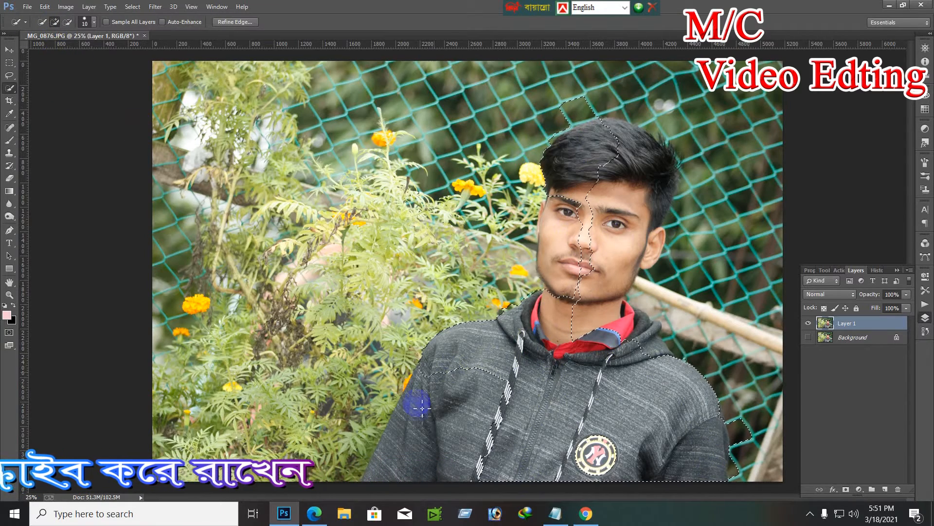
left_click_drag(582, 327, 614, 314)
mouse_move(570, 218)
left_mouse_down()
mouse_move(557, 243)
mouse_move(574, 277)
mouse_move(578, 231)
mouse_move(574, 298)
left_mouse_up()
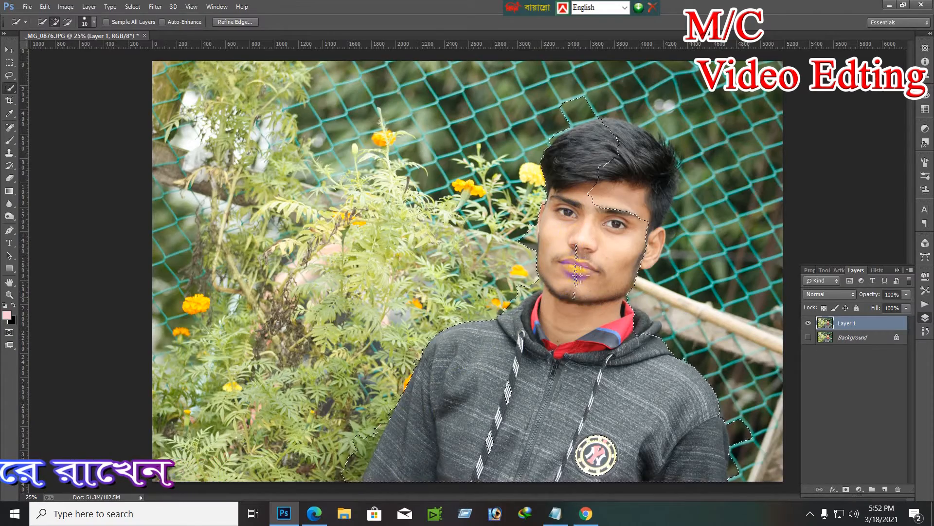
Extend the selection over the rest of the face, ear, neck and hair.
key("ctrl+plus")
left_click(614, 236)
left_click(719, 104)
left_click(718, 260)
left_click(562, 303)
left_click(698, 333)
scroll(693, 286, "up", 1)
mouse_move(694, 286)
left_mouse_down()
mouse_move(547, 242)
mouse_move(625, 419)
left_mouse_up()
left_click(614, 347)
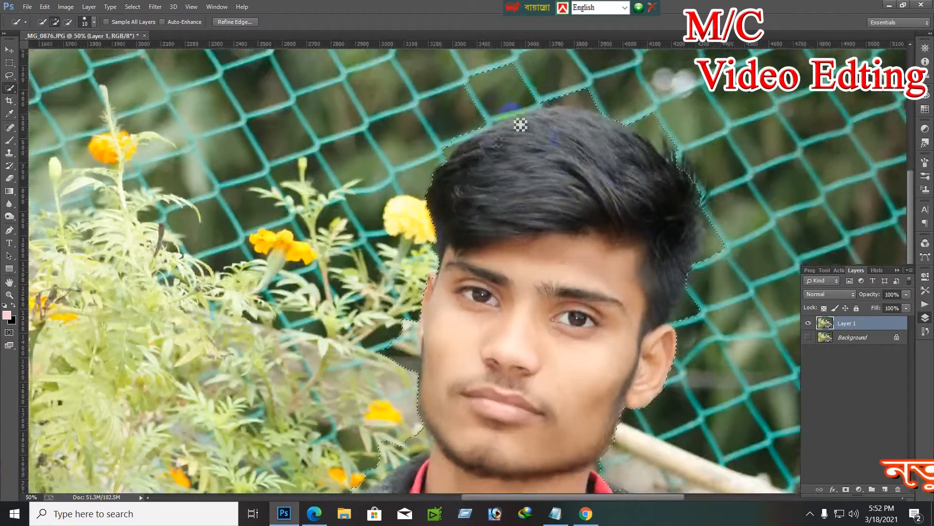
left_click_drag(570, 142, 594, 106)
Subtract the excess background around the hair, ear and hoodie shoulder from the selection with a size 35 brush.
left_click(43, 22)
left_click(68, 22)
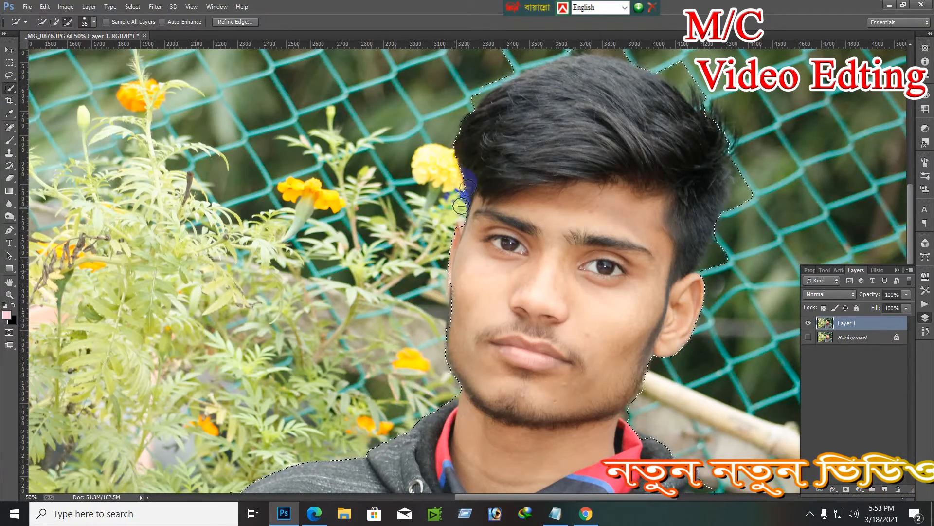
scroll(523, 140, "up", 3)
mouse_move(506, 173)
left_mouse_down()
mouse_move(509, 125)
mouse_move(691, 180)
mouse_move(632, 59)
left_mouse_up()
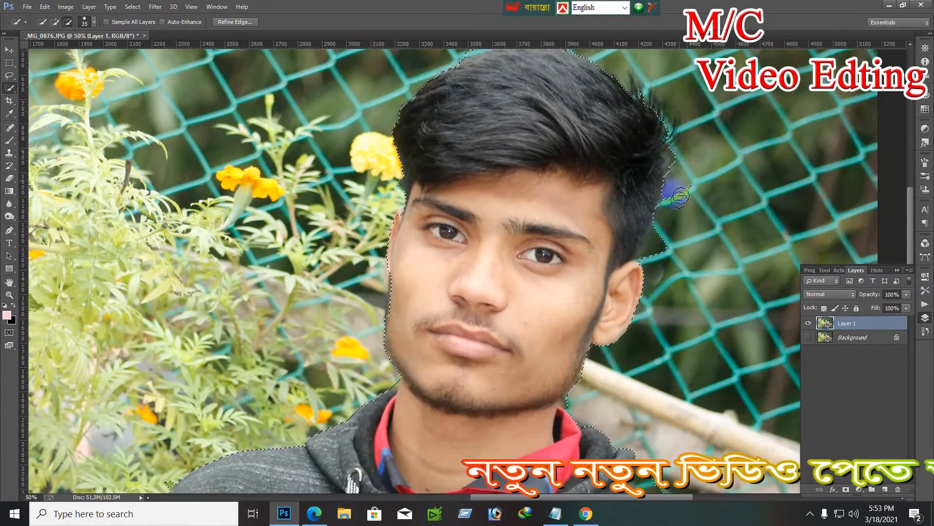
left_click_drag(479, 341, 445, 245)
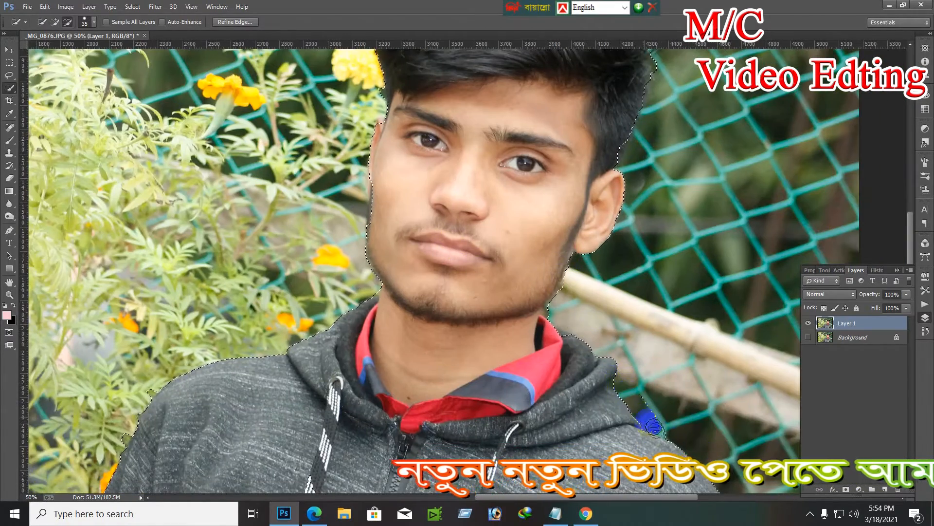
left_click_drag(615, 440, 588, 312)
left_click_drag(471, 210, 531, 343)
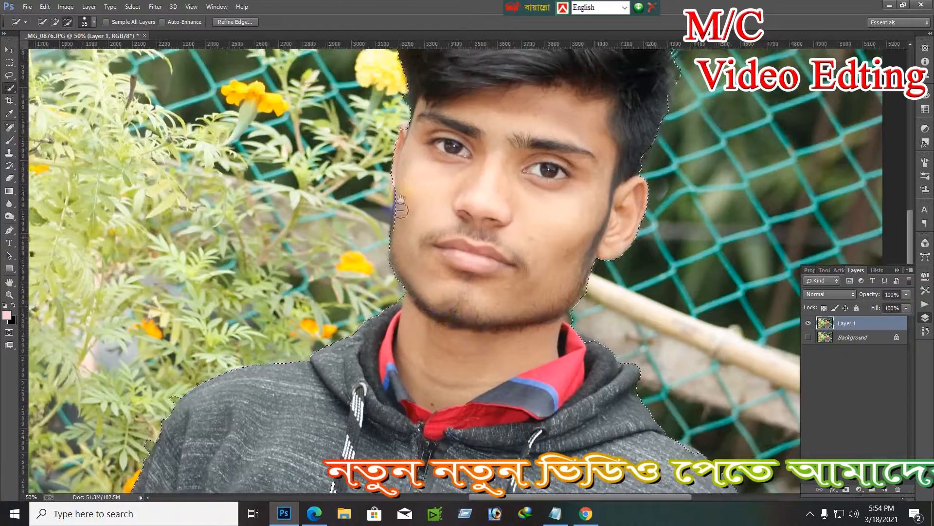
Refine the selection edge along the cheek and jaw beside the plants, adding missed skin and subtracting background.
left_click_drag(401, 246, 410, 363)
left_click_drag(430, 315, 425, 277)
key("ctrl+plus")
key("ctrl+plus")
left_click_drag(360, 307, 436, 280)
mouse_move(400, 225)
left_mouse_down()
mouse_move(398, 327)
mouse_move(398, 228)
left_mouse_up()
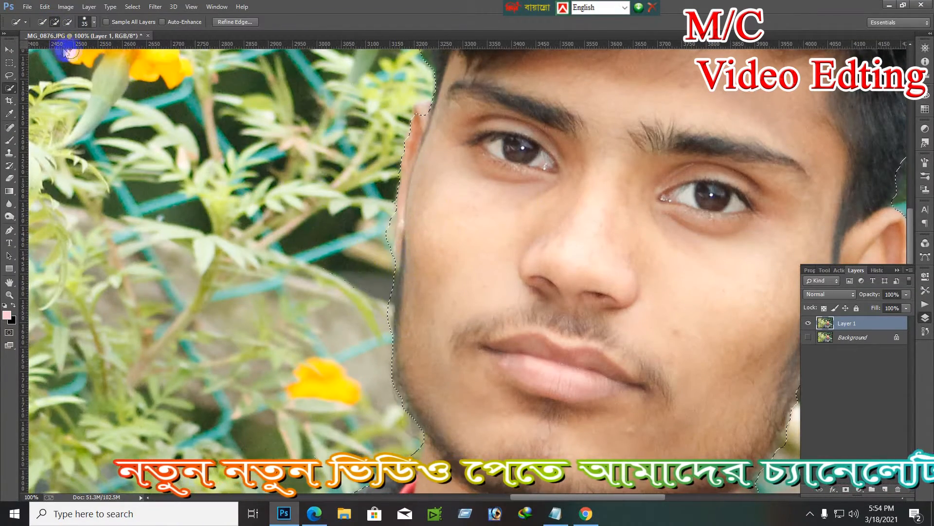
left_click_drag(388, 294, 385, 318)
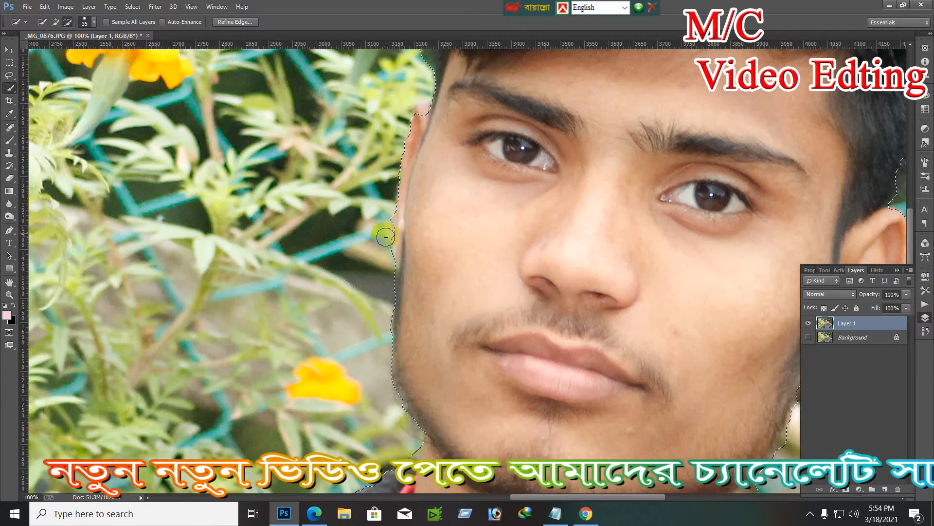
key("ctrl+minus")
key("ctrl+minus")
key("ctrl+minus")
key("ctrl+plus")
key("ctrl+plus")
key("ctrl+plus")
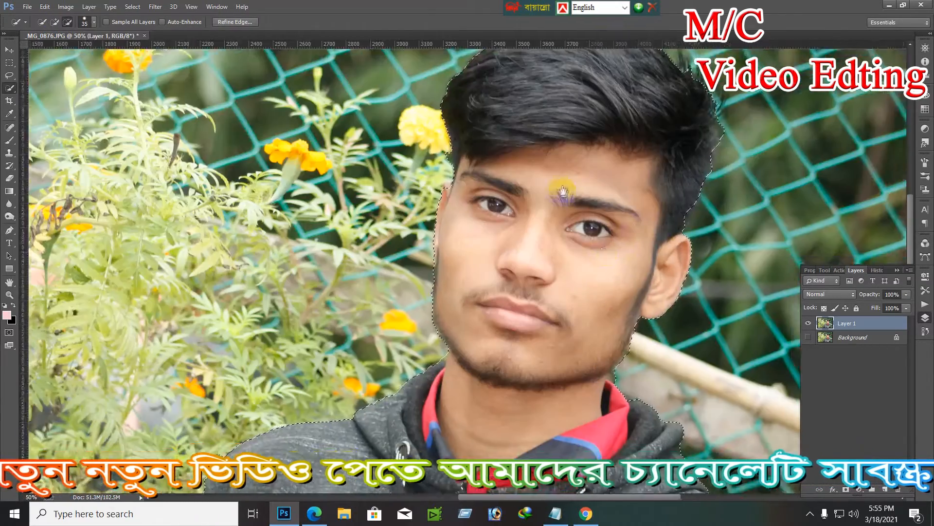
scroll(549, 278, "up", 4)
mouse_move(560, 251)
left_mouse_down()
mouse_move(528, 318)
mouse_move(559, 257)
left_mouse_up()
Clean up the selection along the hoodie sleeve beside the plants with a size 50 brush, subtracting and re-adding areas.
key("ctrl+minus")
key("ctrl+minus")
key("ctrl+minus")
key("ctrl+minus")
key("ctrl+minus")
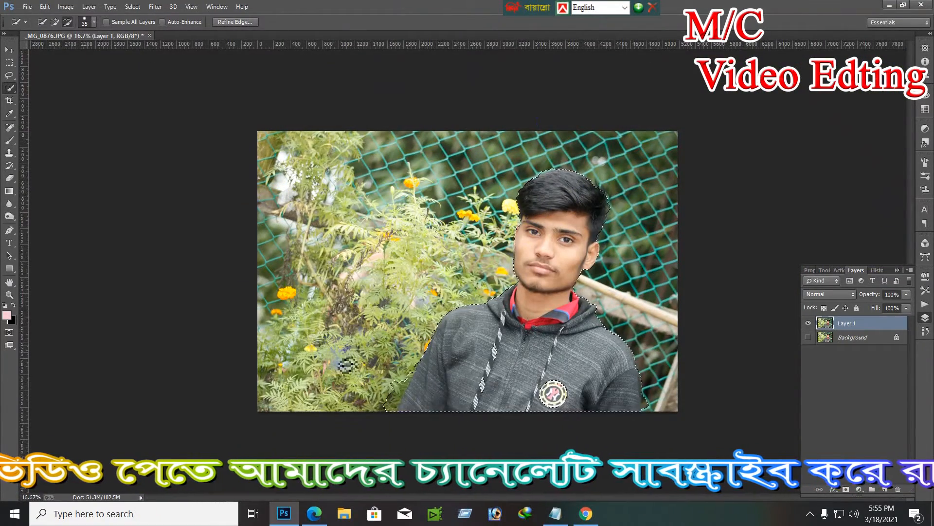
key("ctrl+plus")
key("bracketright")
key("bracketright")
key("bracketright")
mouse_move(384, 412)
left_mouse_down()
mouse_move(356, 480)
mouse_move(389, 401)
mouse_move(423, 359)
left_mouse_up()
left_click(55, 22)
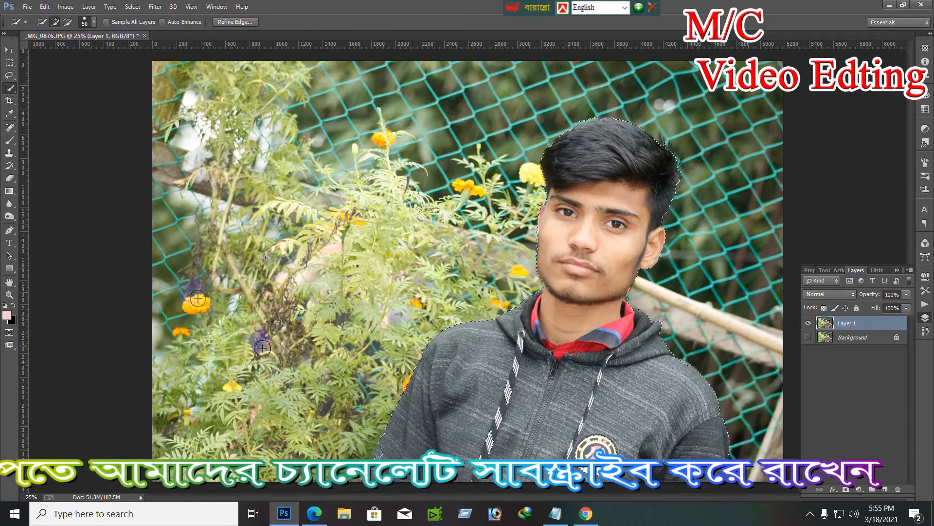
left_click_drag(395, 444, 436, 430)
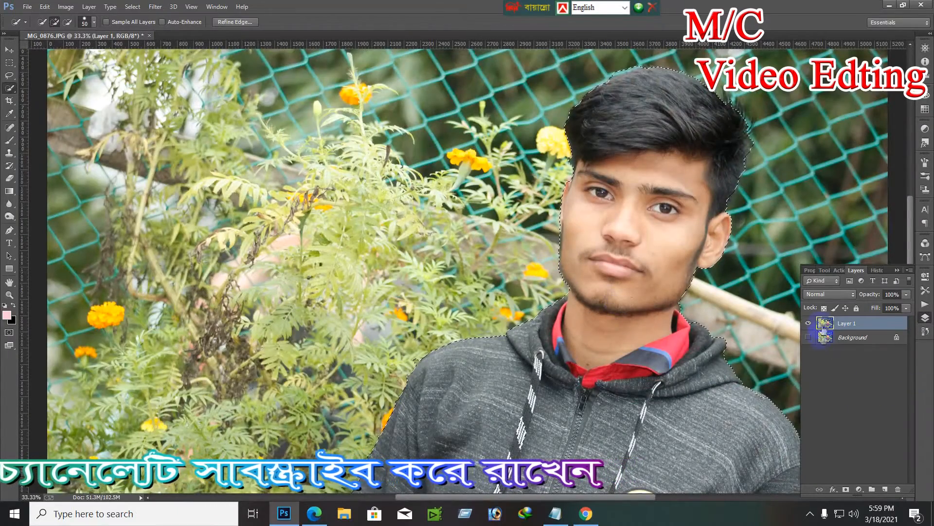
Copy the selected person to a new layer, and fill the selected area on Layer 1 with Content-Aware.
key("ctrl+j")
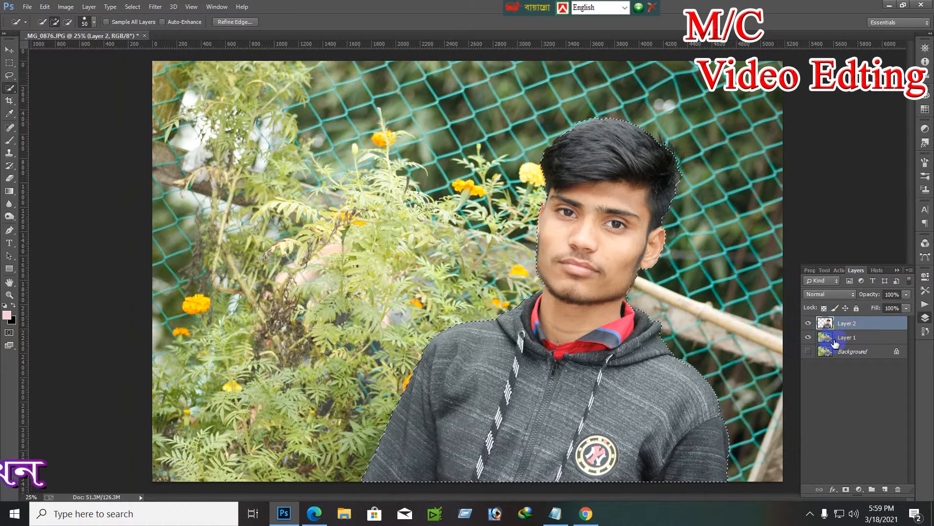
left_click(835, 342)
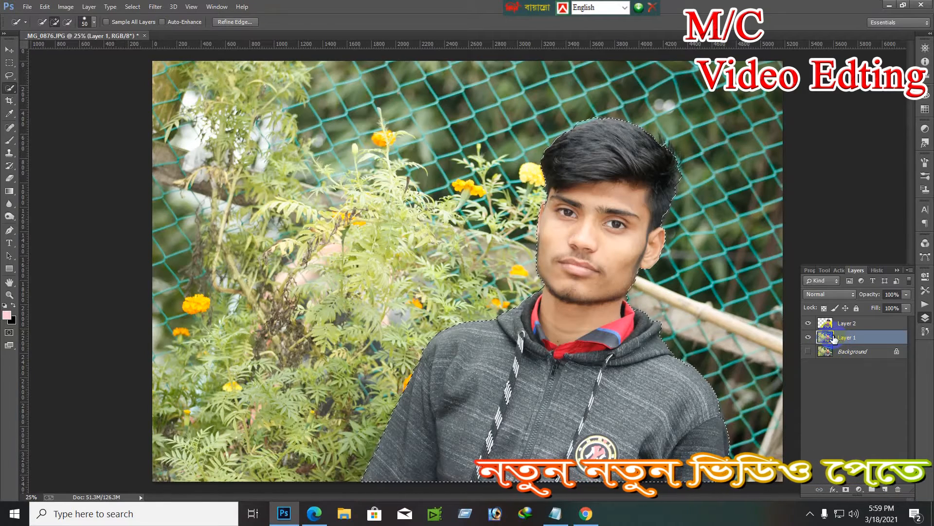
key("shift+BackSpace")
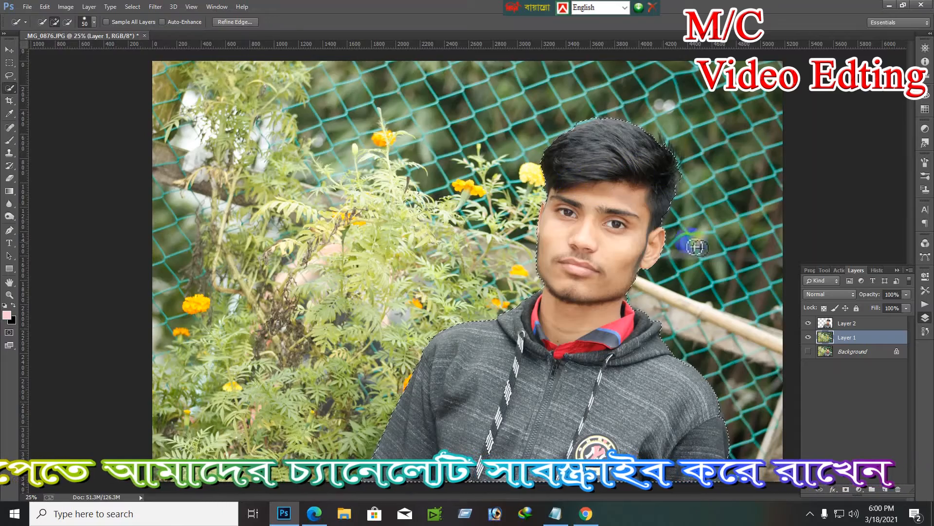
Hide the cut-out person on Layer 2, toggling layer visibility to inspect the filled background on Layer 1.
left_click(808, 324)
left_click(809, 337)
left_click(808, 337)
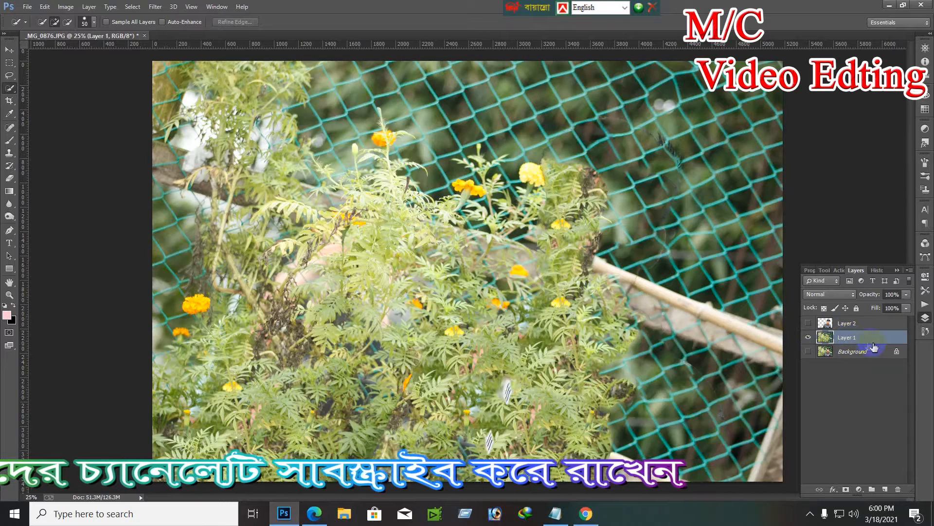
left_click(809, 324)
left_click(808, 324)
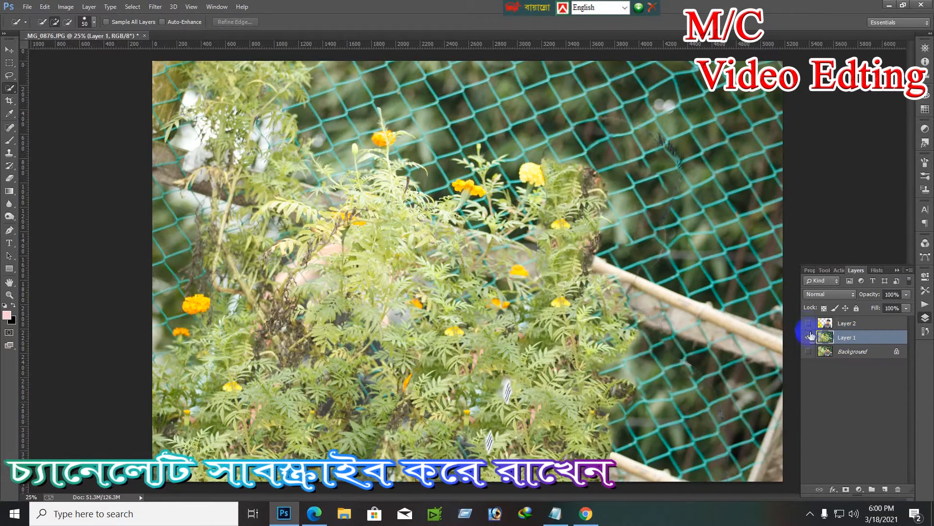
left_click(808, 324)
left_click(808, 324)
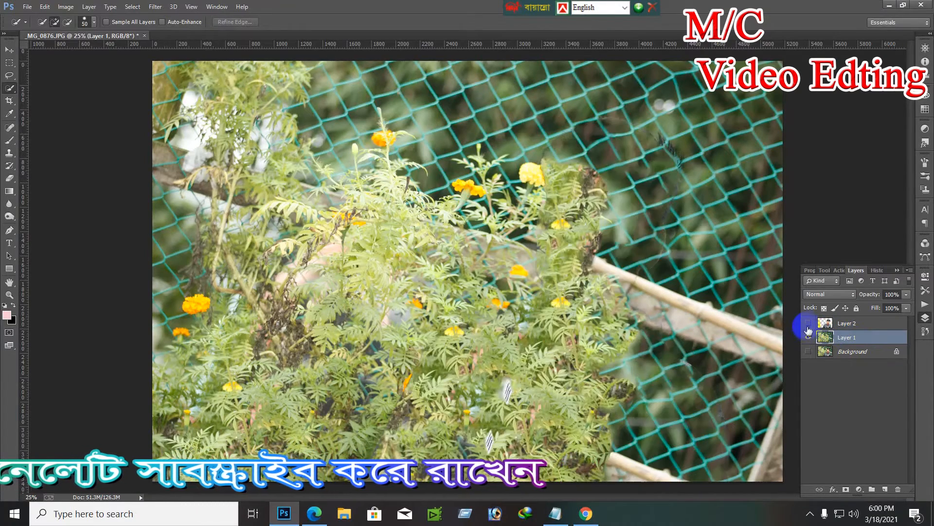
left_click(809, 324)
left_click(808, 323)
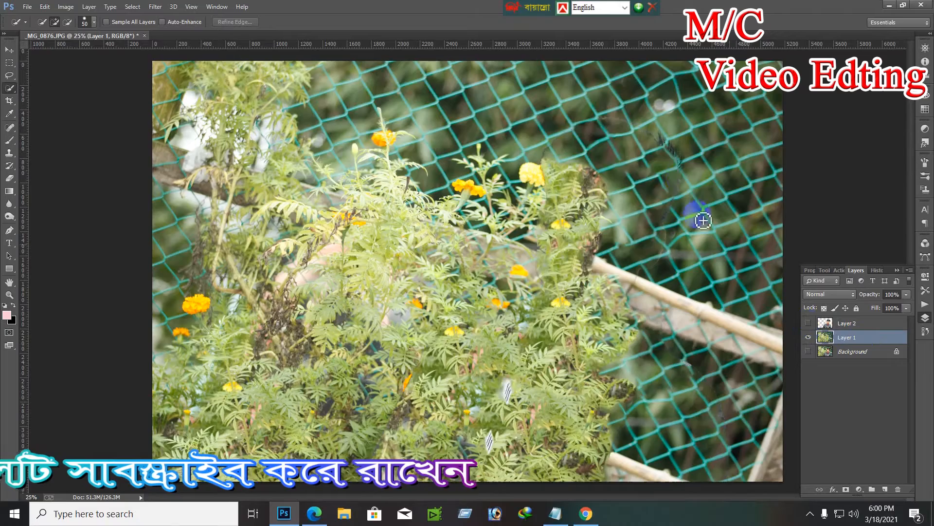
Retouch the content-aware filled net and foliage on Layer 1 with the Spot Healing Brush at size 80, using Content-Aware.
key("ctrl+plus")
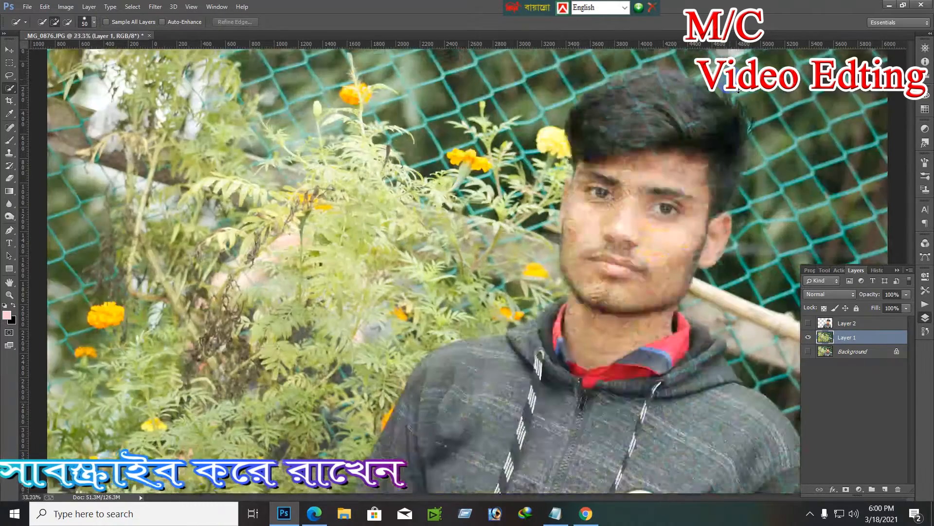
left_click(9, 130)
left_click(37, 127)
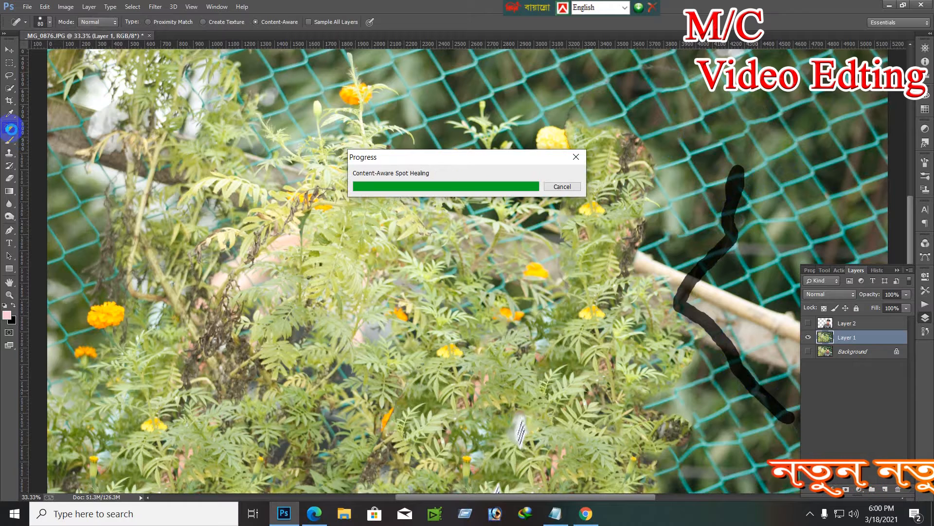
right_click(13, 132)
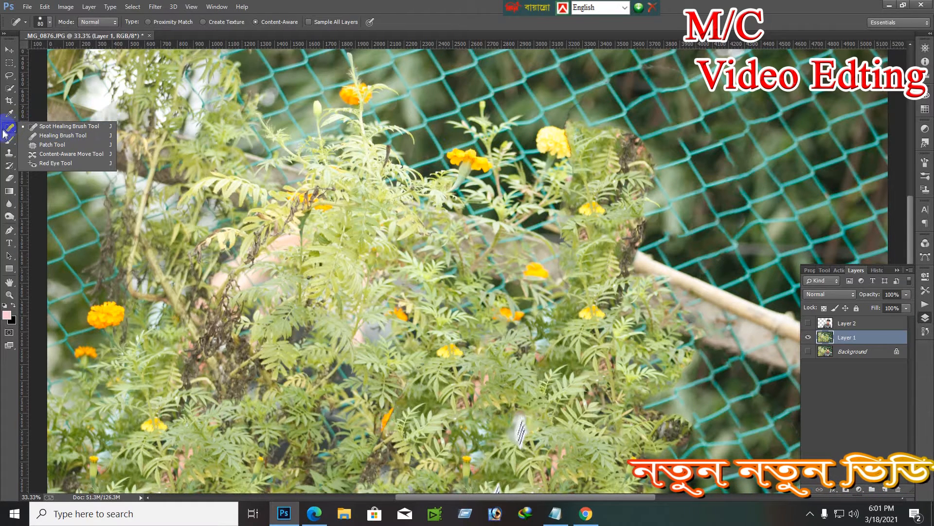
left_click(69, 126)
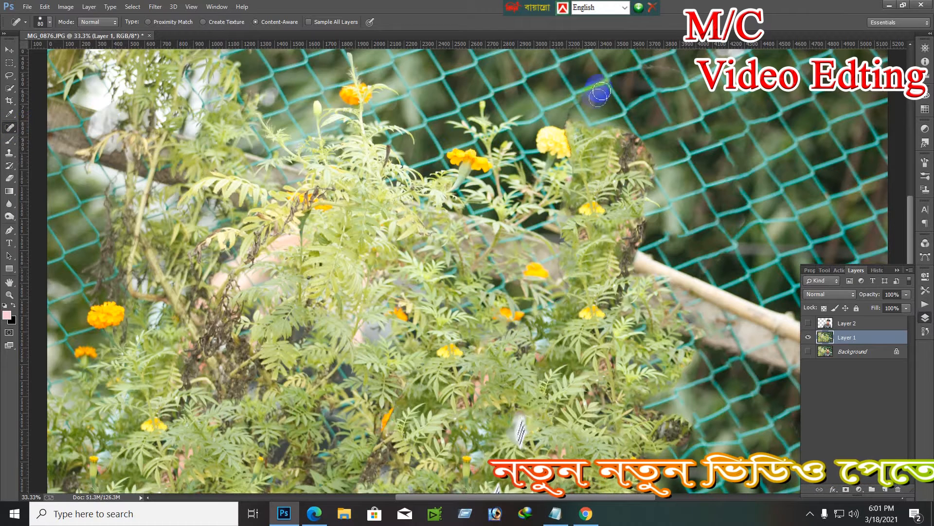
mouse_move(665, 71)
left_mouse_down()
mouse_move(635, 66)
mouse_move(579, 97)
mouse_move(559, 129)
mouse_move(572, 156)
mouse_move(560, 267)
mouse_move(570, 311)
mouse_move(476, 318)
left_mouse_up()
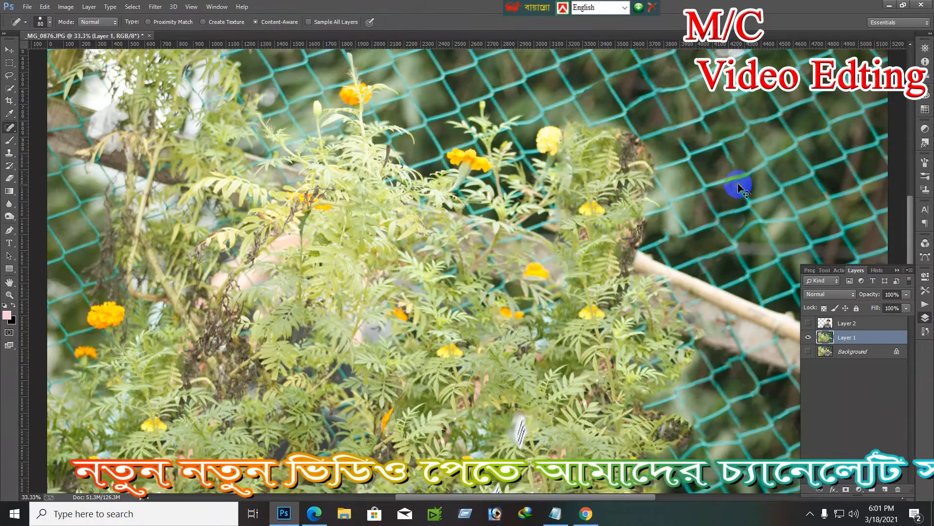
Toggle the visibility of Layer 1 and Layer 2 to compare the cut-out person with the healed background.
key("ctrl+minus")
key("ctrl+minus")
key("ctrl+minus")
key("ctrl+plus")
key("ctrl+minus")
key("ctrl+plus")
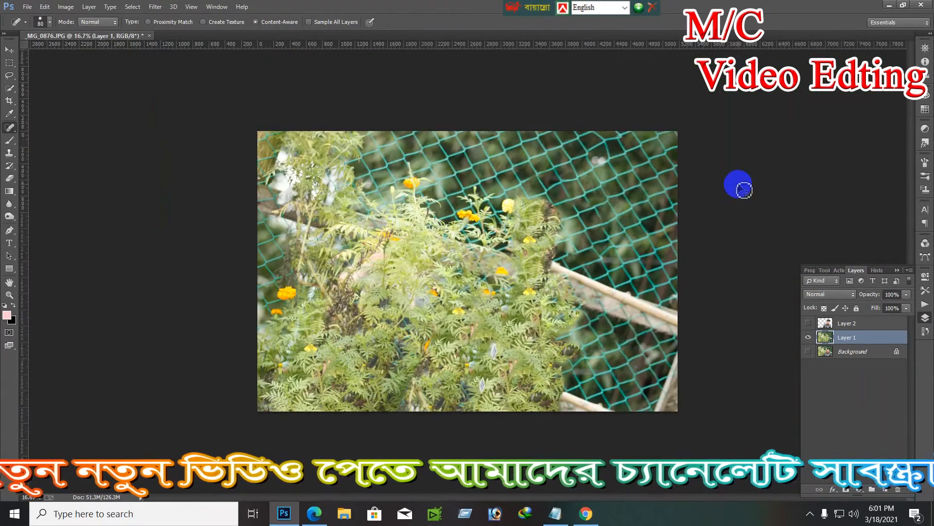
left_click(809, 337)
left_click(808, 337)
left_click(808, 323)
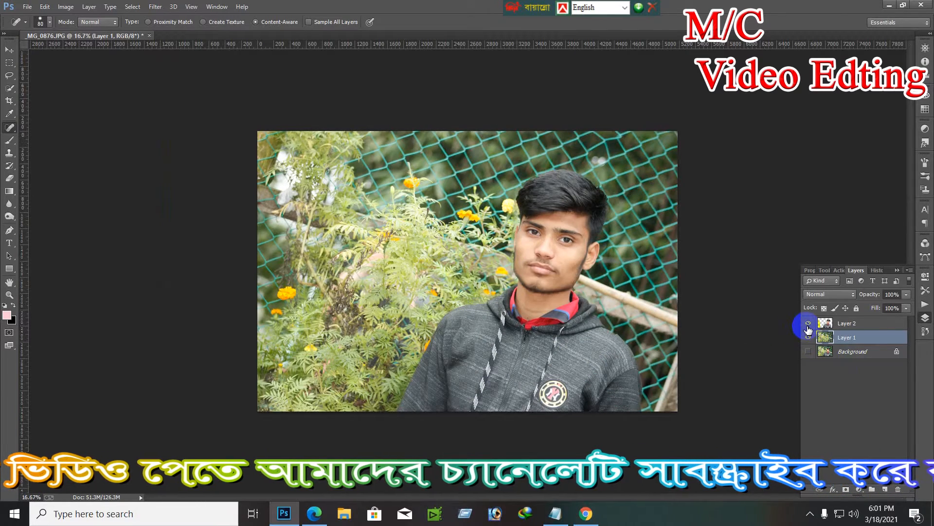
left_click(808, 324)
left_click(808, 324)
left_click(808, 324)
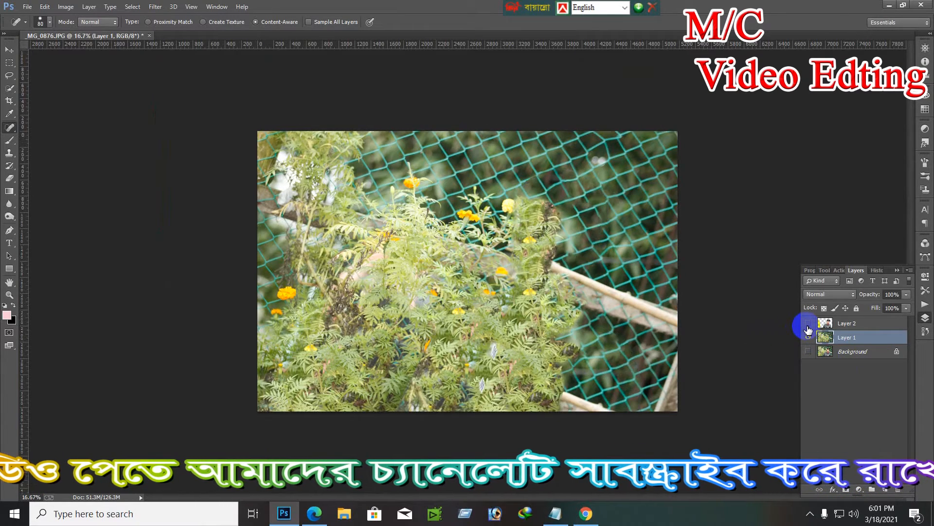
left_click(808, 338)
left_click(808, 337)
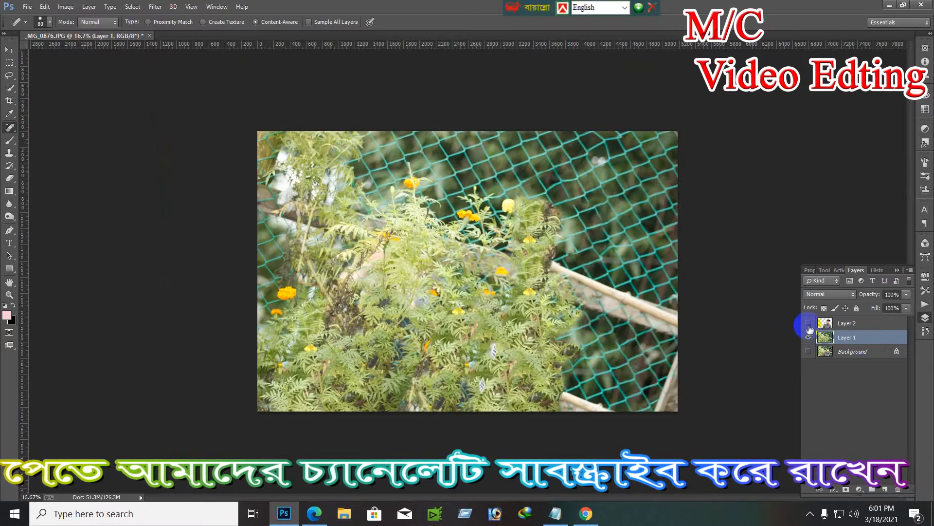
left_click(809, 324)
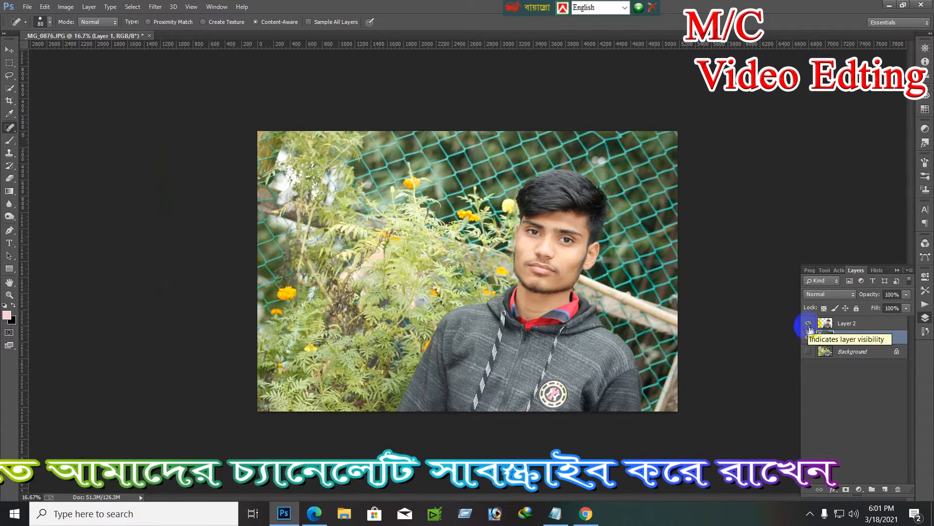
left_click(808, 337)
left_click(808, 337)
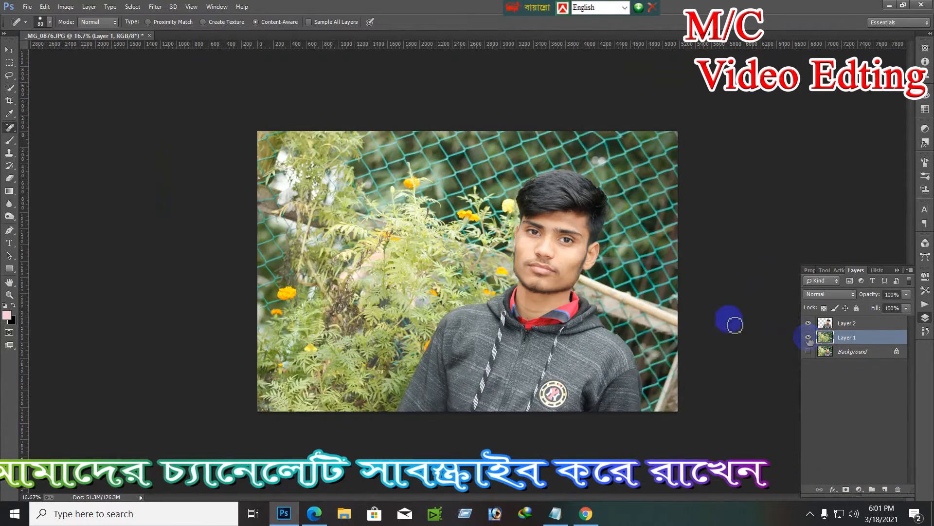
key("ctrl+plus")
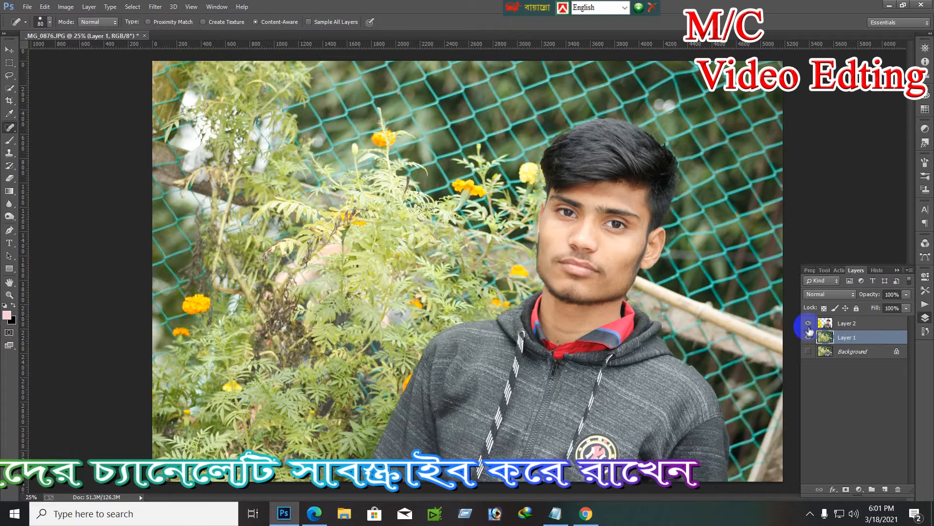
Hide Layer 2 and apply the Camera Raw filter to Layer 1 with Temperature +46, Tint +43 and Exposure -1.80.
left_click(808, 324)
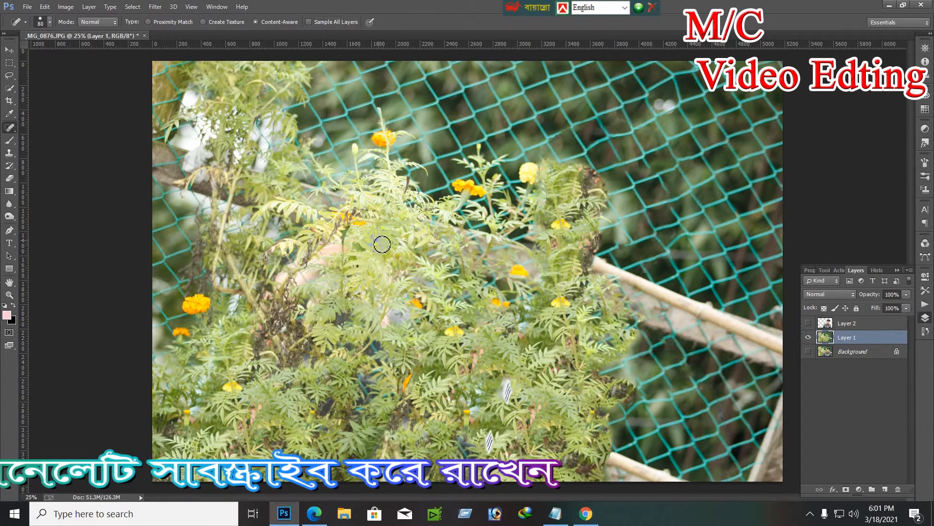
right_click(842, 343)
left_click(827, 337)
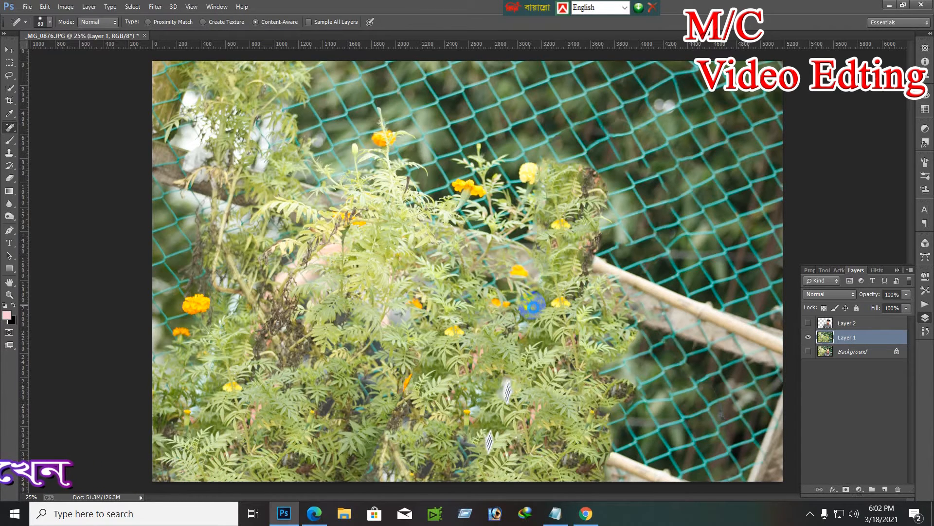
key("shift+ctrl+a")
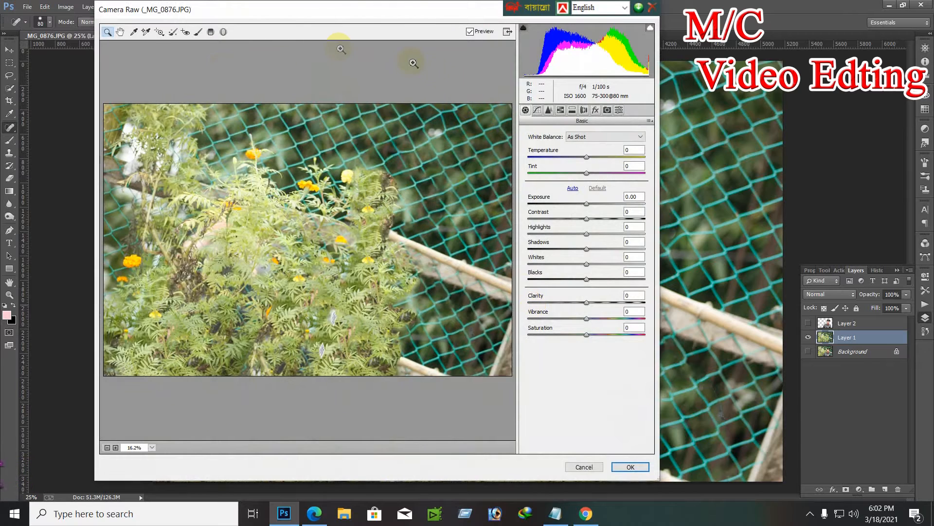
left_click_drag(302, 17, 326, 19)
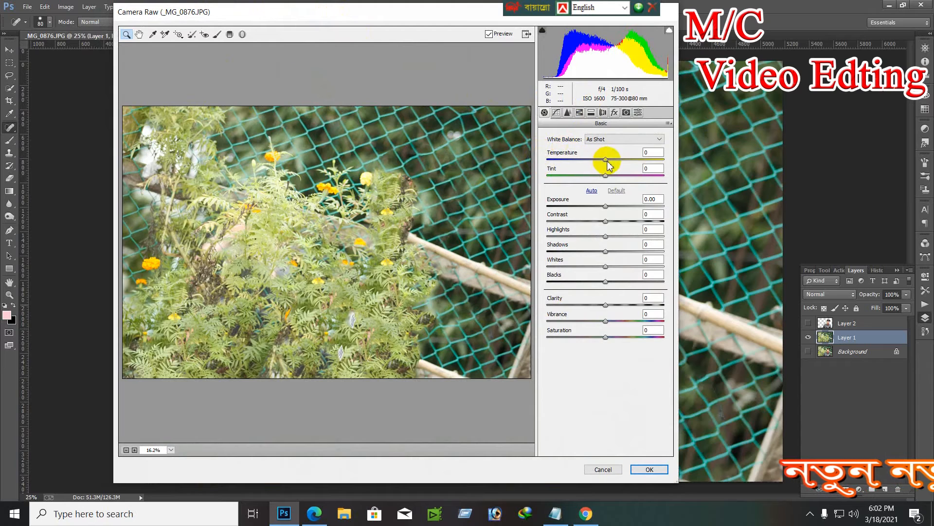
left_click_drag(612, 161, 592, 176)
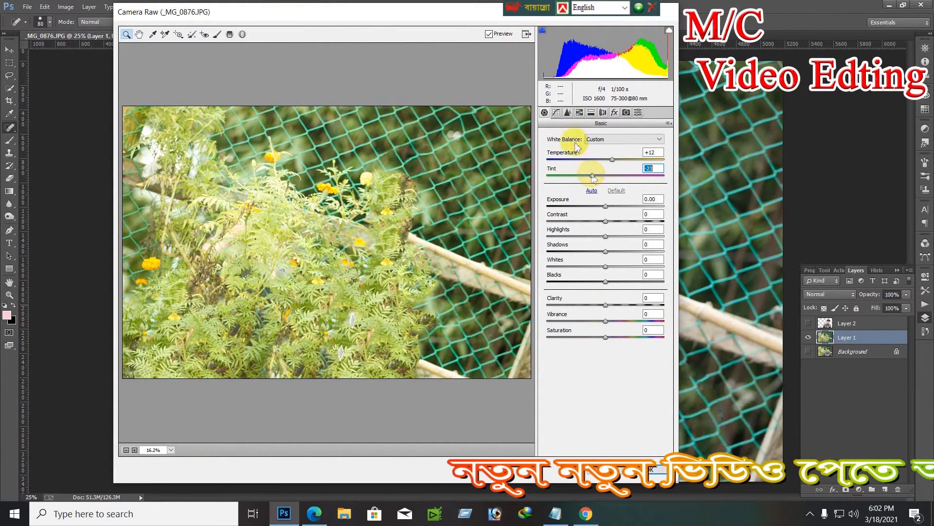
left_click(568, 112)
left_click(556, 113)
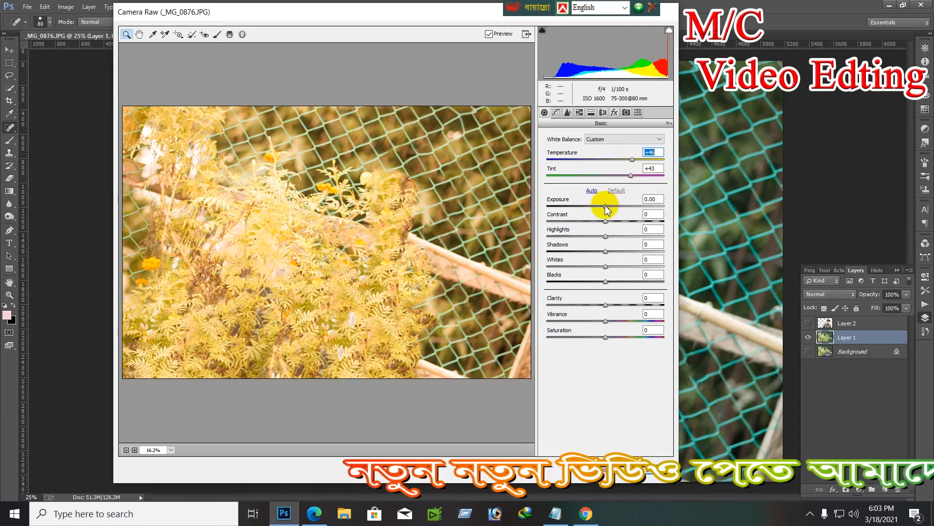
left_click_drag(605, 205, 585, 207)
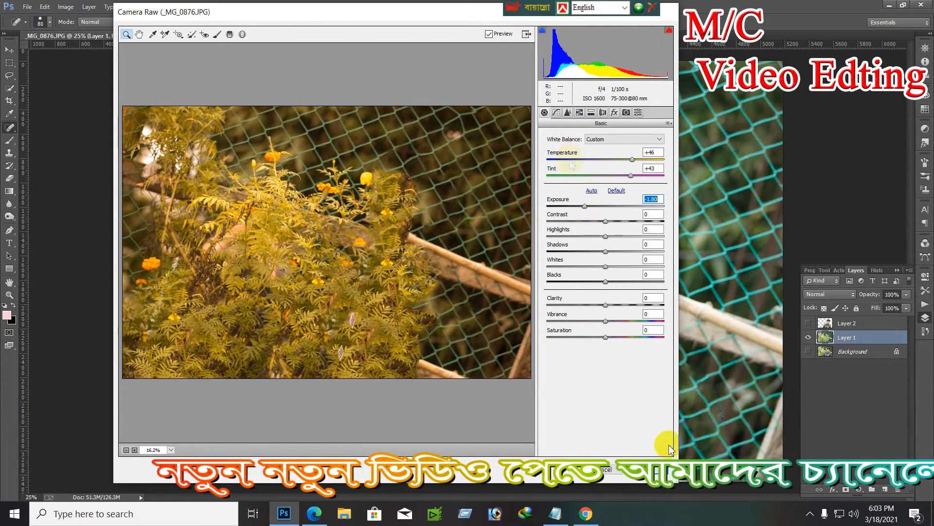
left_click(650, 470)
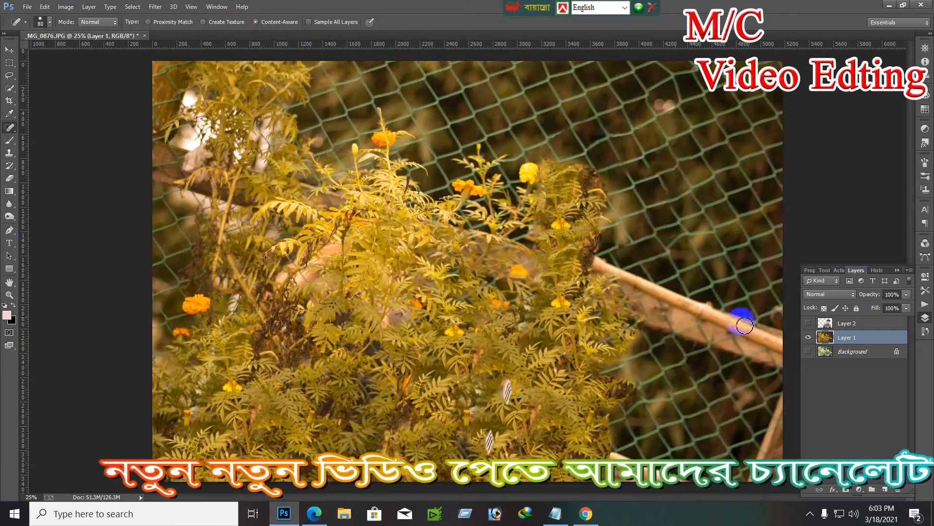
Show the cut-out person on Layer 2 again and make that layer active.
left_click(808, 323)
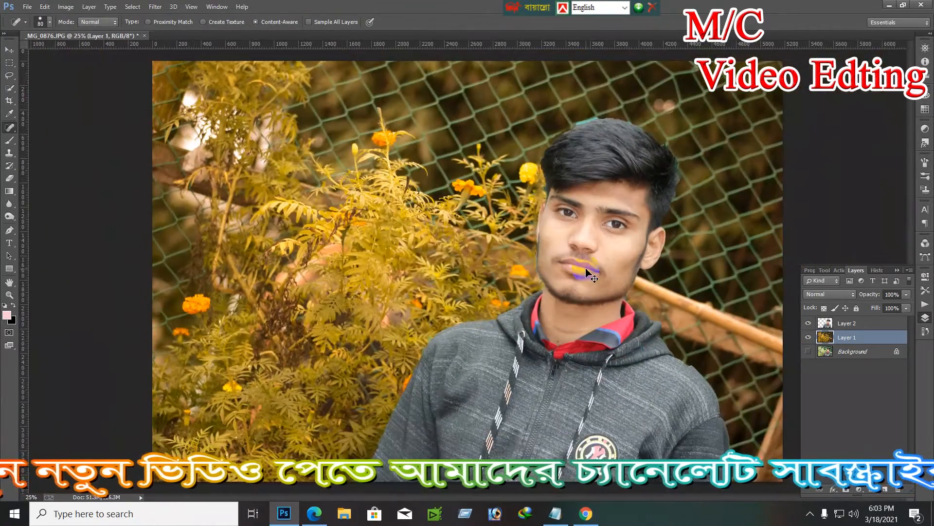
key("ctrl+plus")
left_click_drag(643, 159, 654, 167)
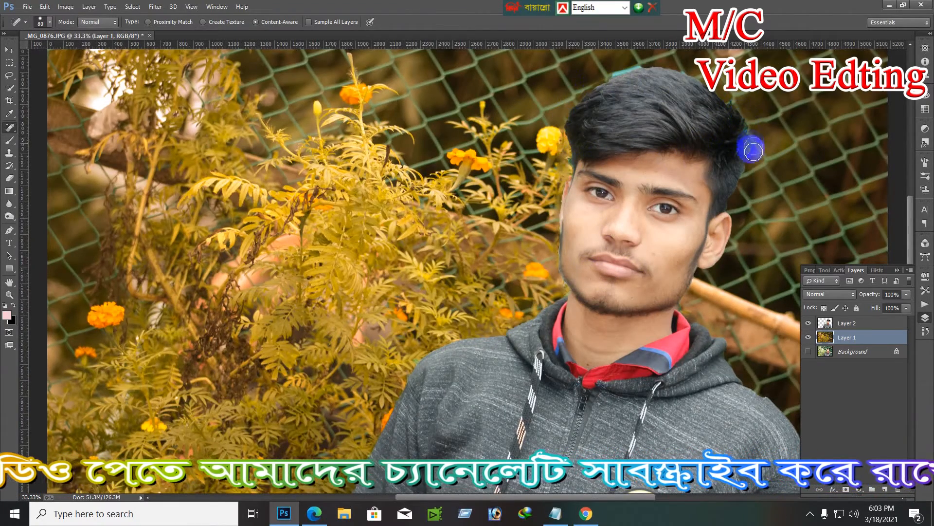
left_click_drag(740, 168, 726, 203)
left_click(603, 196)
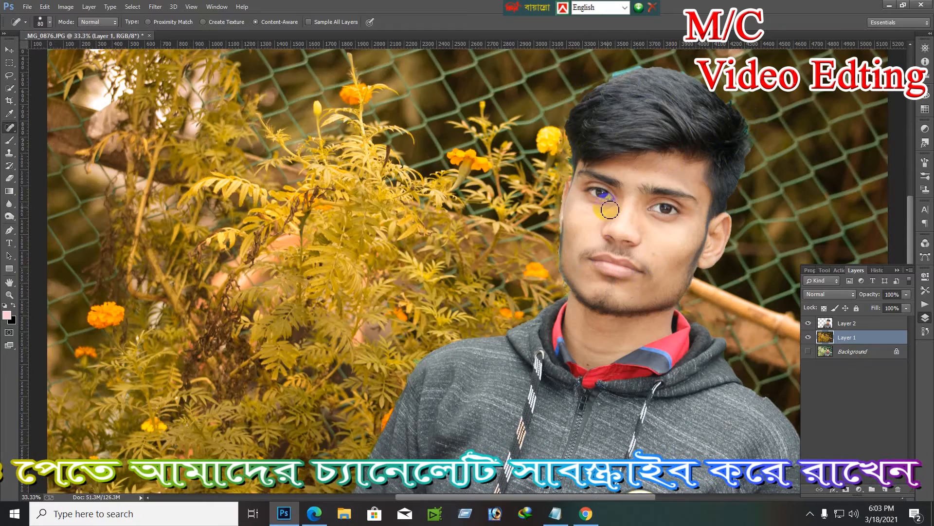
key("ctrl+minus")
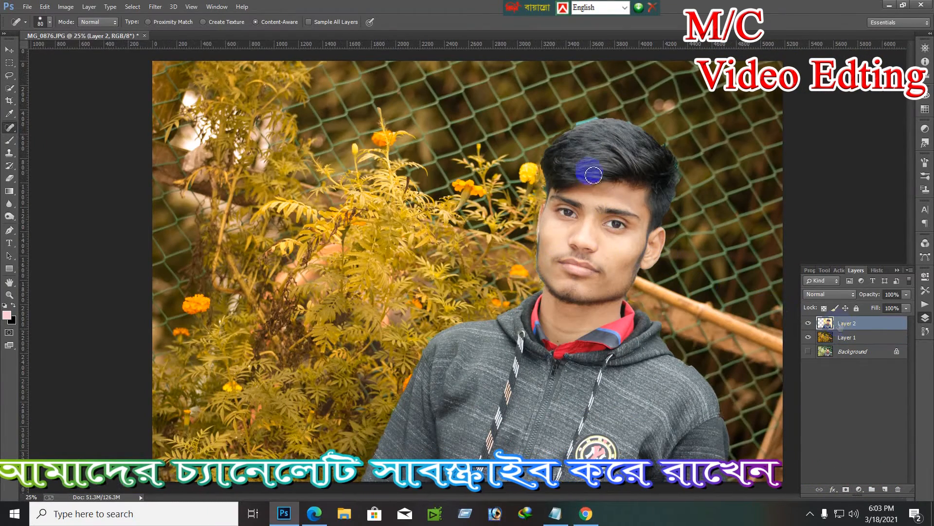
right_click(611, 194)
left_click(628, 202)
key("ctrl+plus")
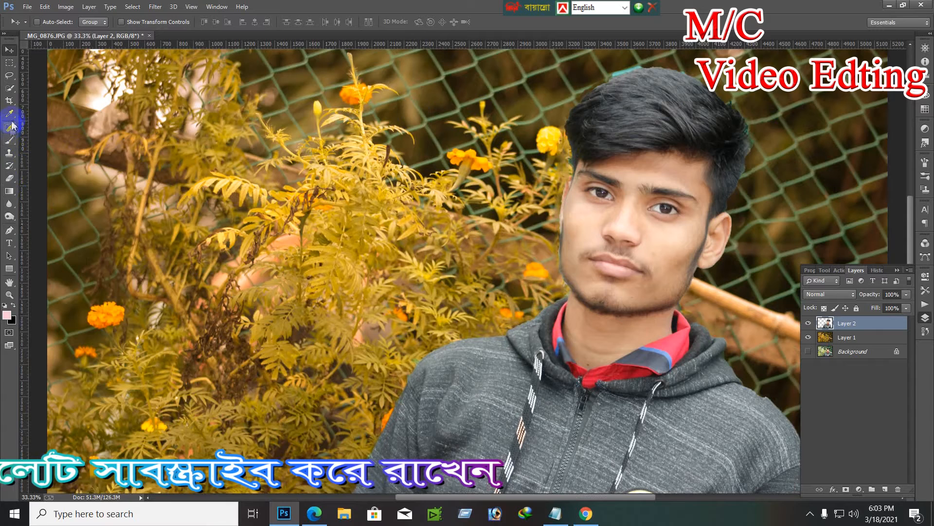
Darken the person's hair on Layer 2 with the Burn tool, using the Midtones range and 50% exposure.
left_click(14, 209)
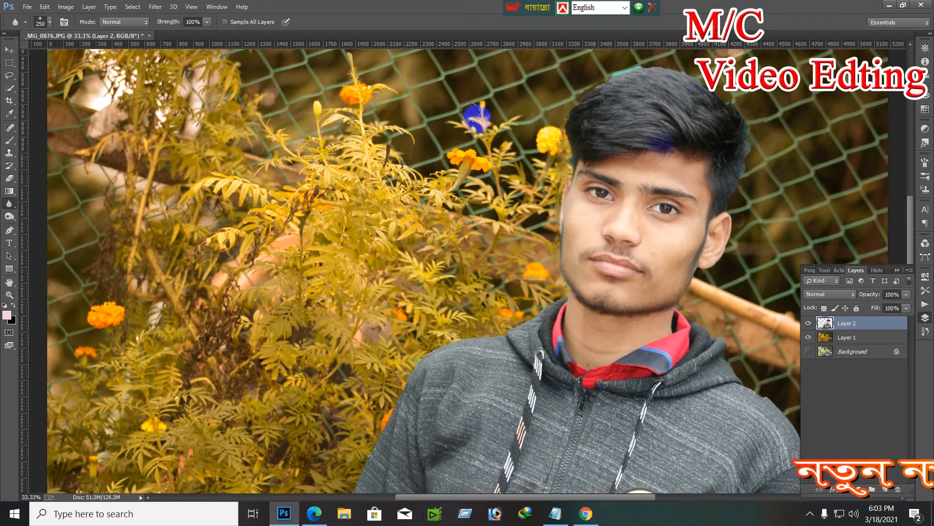
left_click(9, 216)
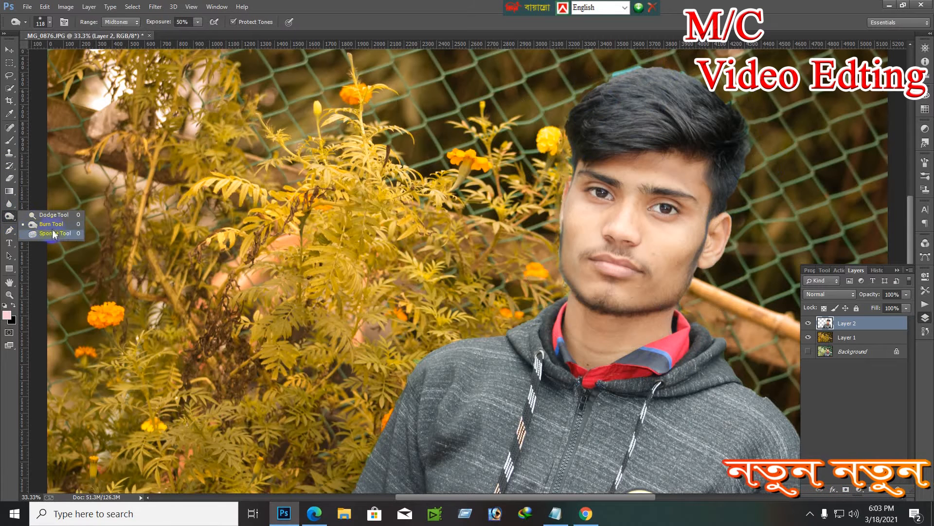
left_click(53, 224)
mouse_move(585, 91)
left_mouse_down()
mouse_move(657, 99)
mouse_move(610, 84)
mouse_move(686, 87)
mouse_move(646, 69)
mouse_move(725, 115)
mouse_move(719, 153)
mouse_move(753, 142)
mouse_move(744, 100)
mouse_move(751, 159)
mouse_move(749, 119)
mouse_move(728, 118)
mouse_move(686, 87)
mouse_move(616, 74)
mouse_move(574, 143)
mouse_move(625, 122)
mouse_move(604, 97)
mouse_move(677, 118)
mouse_move(601, 134)
mouse_move(666, 145)
mouse_move(575, 122)
mouse_move(641, 94)
mouse_move(704, 132)
mouse_move(697, 102)
mouse_move(596, 99)
mouse_move(635, 115)
mouse_move(684, 94)
mouse_move(616, 75)
mouse_move(640, 72)
mouse_move(686, 89)
mouse_move(704, 114)
mouse_move(619, 114)
mouse_move(679, 130)
mouse_move(585, 137)
mouse_move(579, 154)
mouse_move(590, 98)
mouse_move(613, 81)
mouse_move(666, 77)
mouse_move(697, 91)
mouse_move(730, 139)
mouse_move(730, 185)
mouse_move(722, 174)
mouse_move(733, 146)
mouse_move(638, 107)
mouse_move(604, 112)
mouse_move(666, 124)
mouse_move(595, 127)
mouse_move(627, 137)
mouse_move(588, 140)
mouse_move(587, 155)
mouse_move(629, 134)
mouse_move(627, 96)
left_mouse_up()
mouse_move(654, 77)
left_mouse_down()
mouse_move(690, 90)
mouse_move(650, 73)
mouse_move(622, 100)
mouse_move(678, 96)
mouse_move(658, 87)
mouse_move(607, 92)
mouse_move(577, 124)
mouse_move(566, 174)
left_mouse_up()
key("ctrl+minus")
key("ctrl+minus")
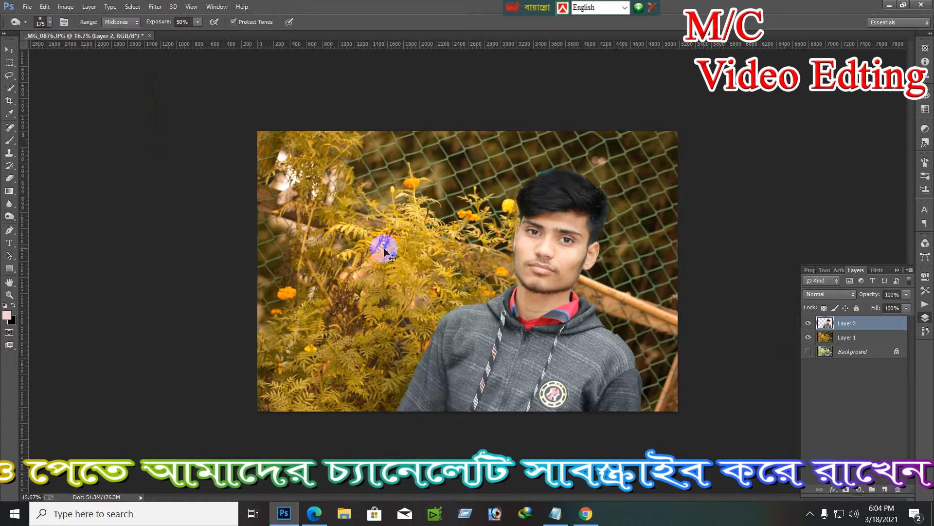
Try moving the cut-out person on Layer 2 across the marigold plants and undo the move.
key("v")
right_click(386, 242)
left_click(404, 247)
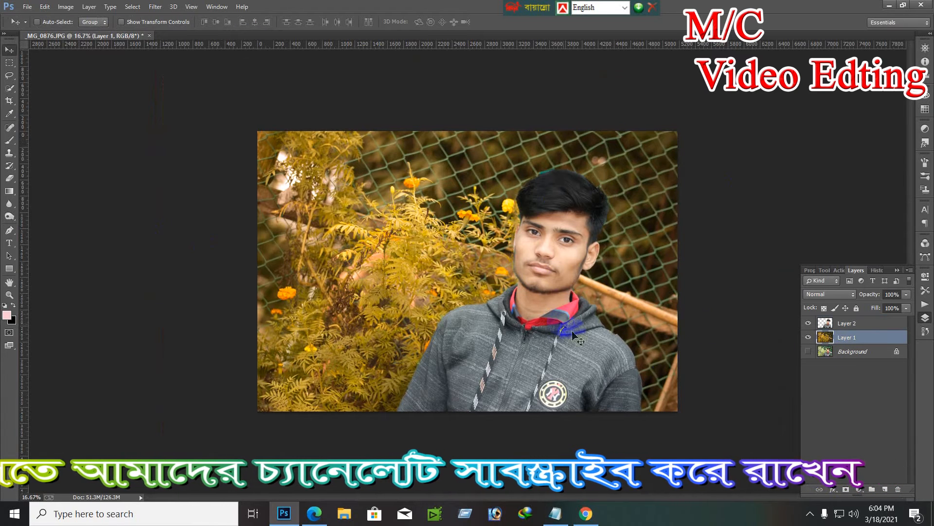
right_click(563, 242)
left_click(578, 249)
left_click_drag(542, 246, 348, 229)
left_click_drag(469, 257, 493, 251)
key("ctrl+z")
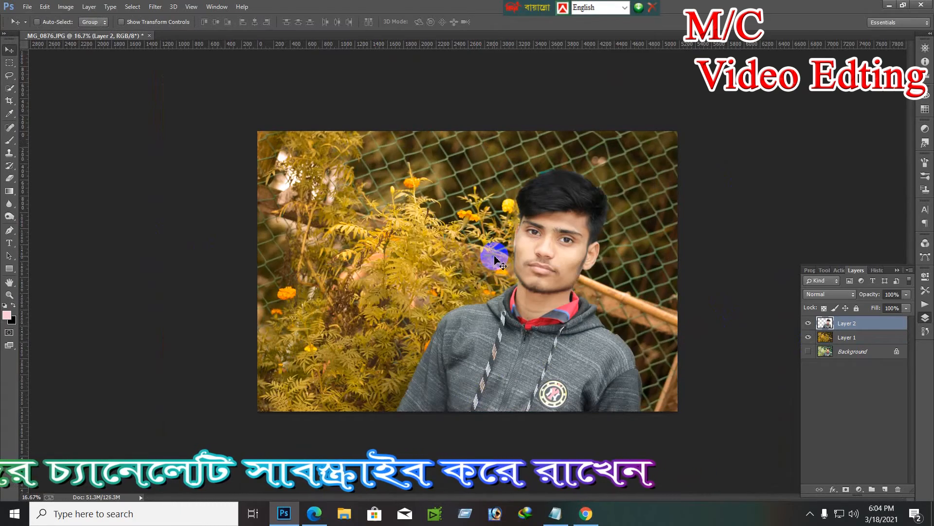
Show the Background layer and toggle Layers 1 and 2 off and on to compare the edit with the original photo.
scroll(770, 248, "up", 3)
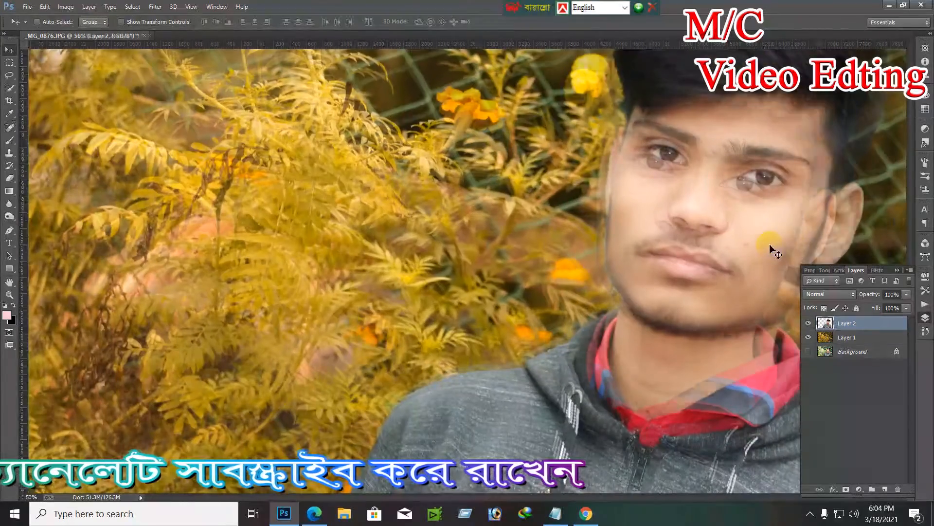
scroll(770, 245, "down", 1)
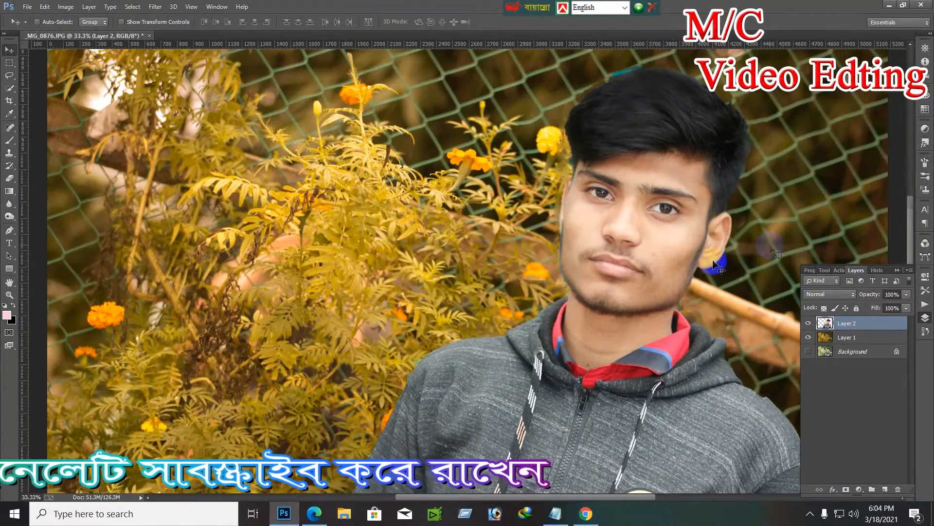
left_click(808, 352)
key("ctrl+minus")
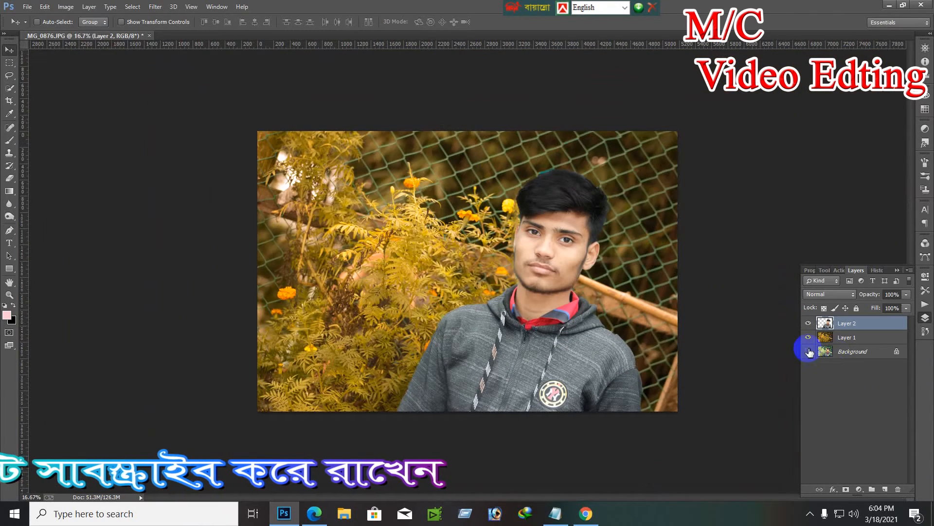
left_click(808, 337)
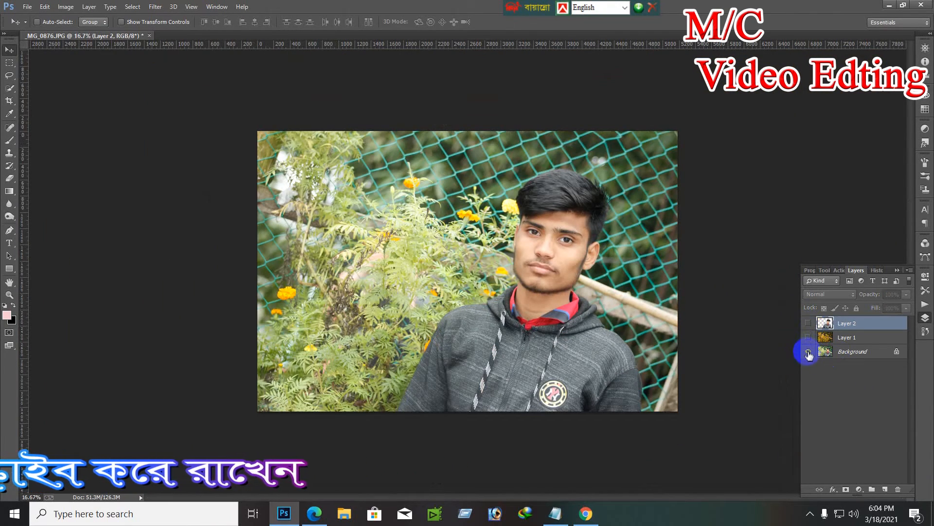
left_click(808, 338)
left_click(808, 324)
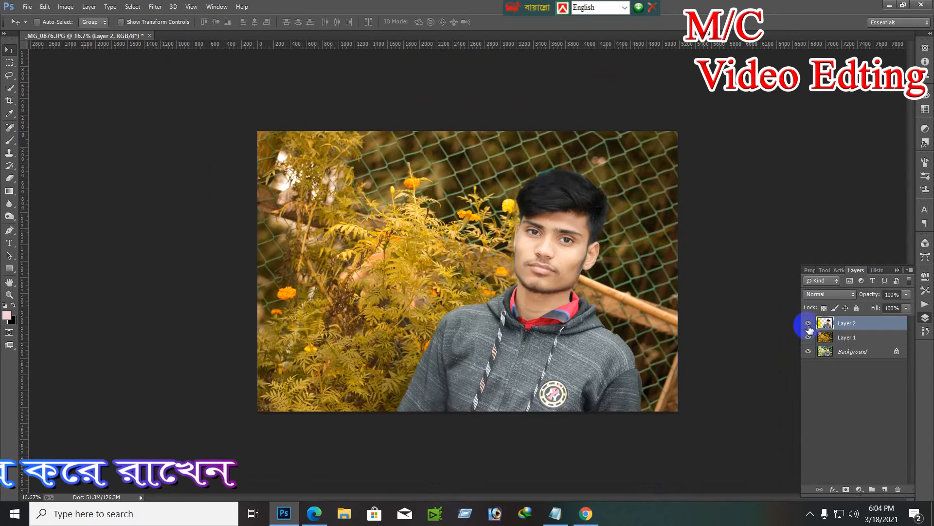
Examine the finished edit up close and as a whole, checking the retouched person against the warm-toned marigold background.
scroll(411, 194, "up", 3)
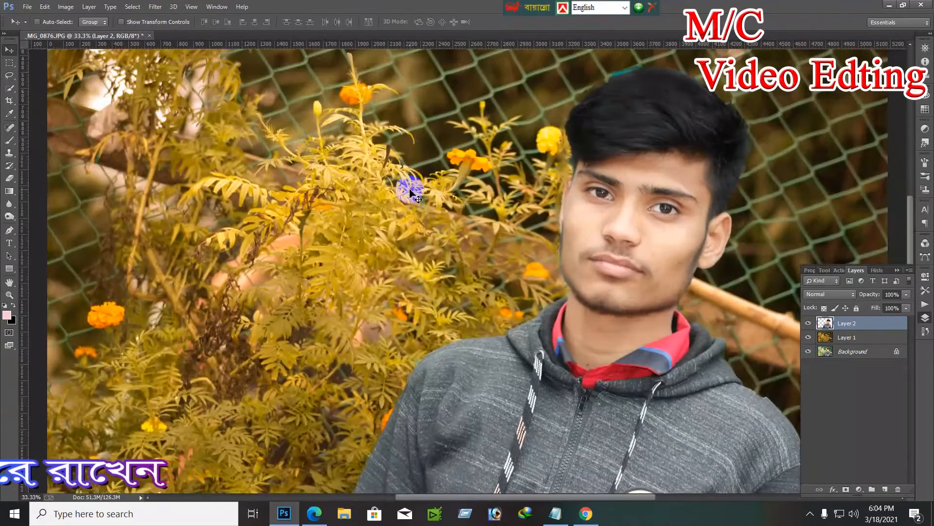
scroll(411, 194, "down", 1)
scroll(411, 194, "up", 1)
scroll(411, 194, "down", 2)
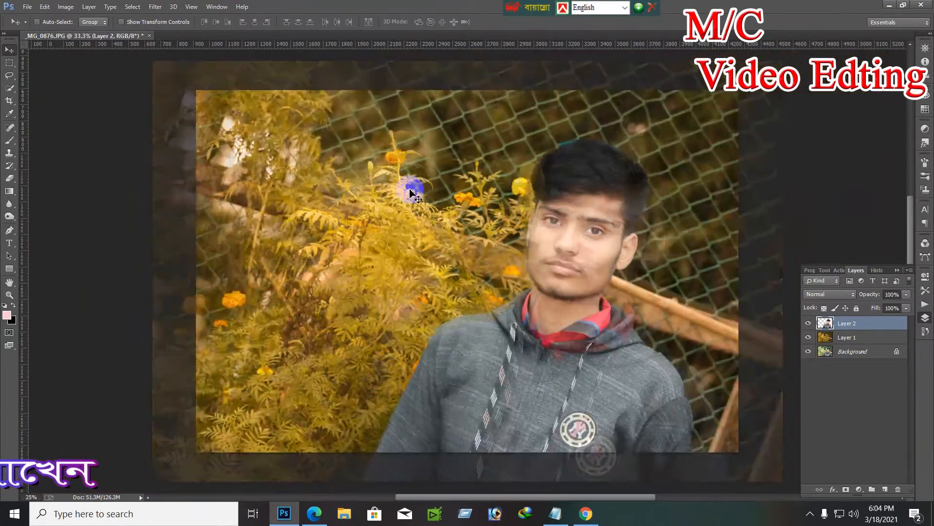
right_click(568, 228)
left_click(565, 231)
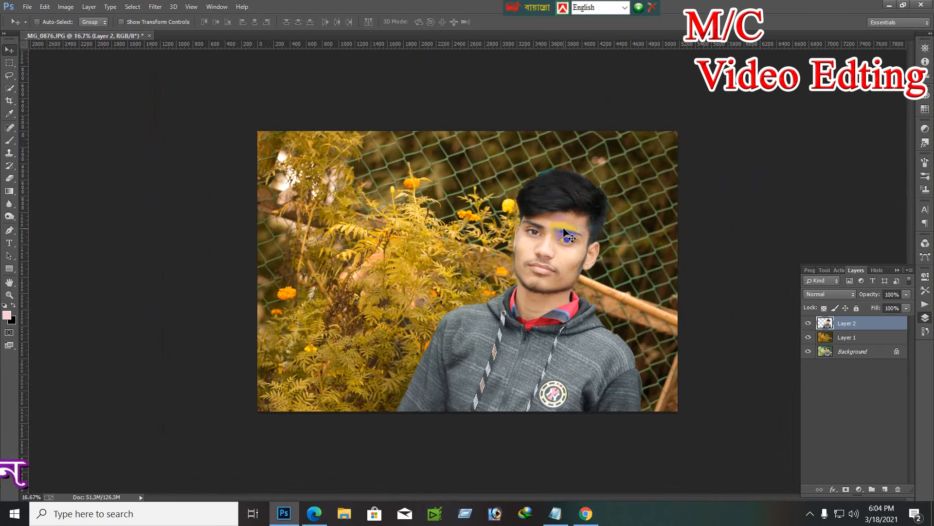
right_click(556, 223)
left_click(565, 230)
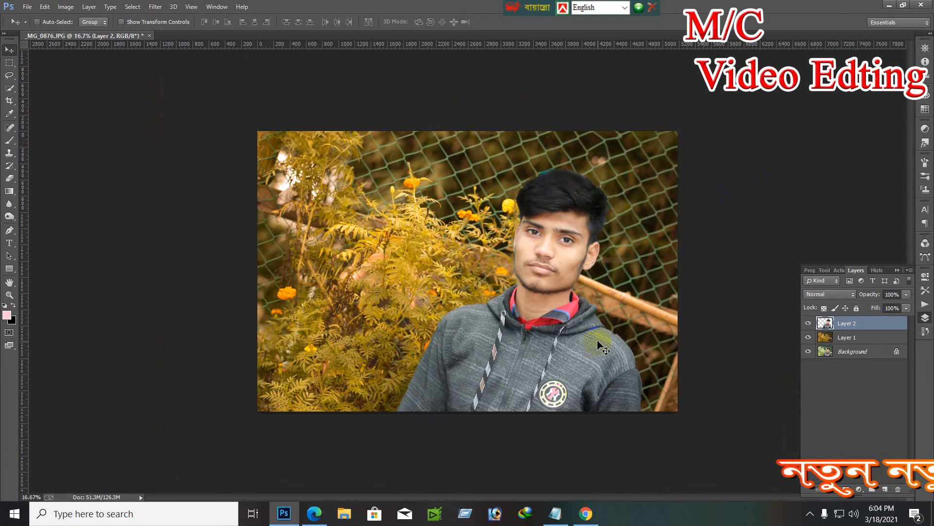
left_click(902, 5)
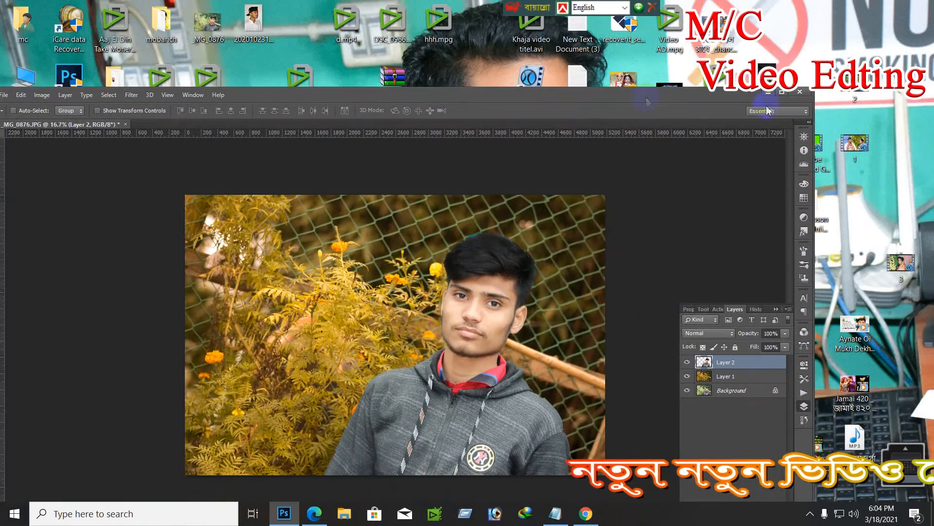
left_click(781, 91)
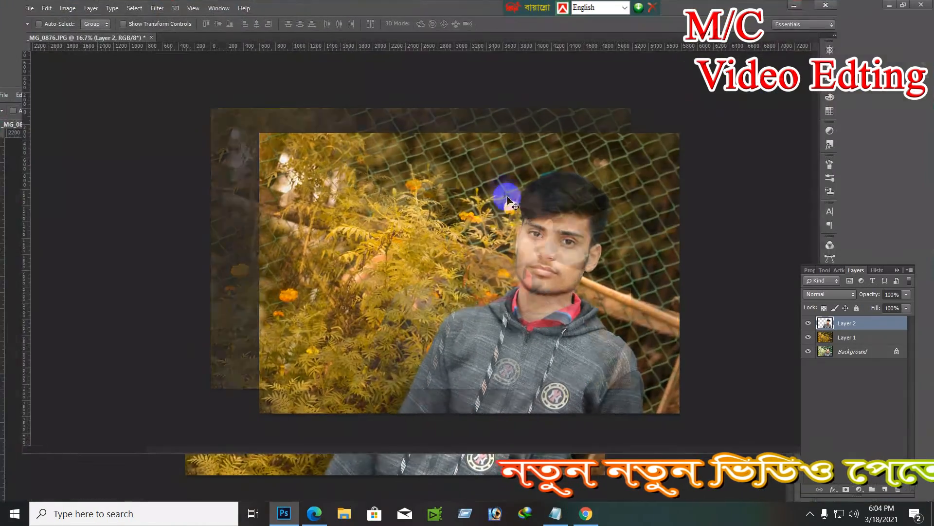
key("ctrl+shift+s")
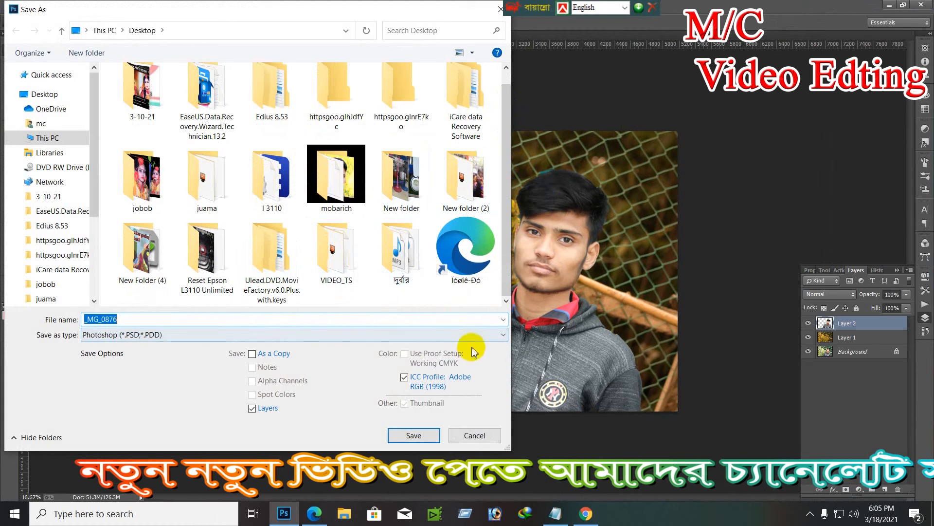
left_click(488, 439)
right_click(558, 269)
left_click(560, 276)
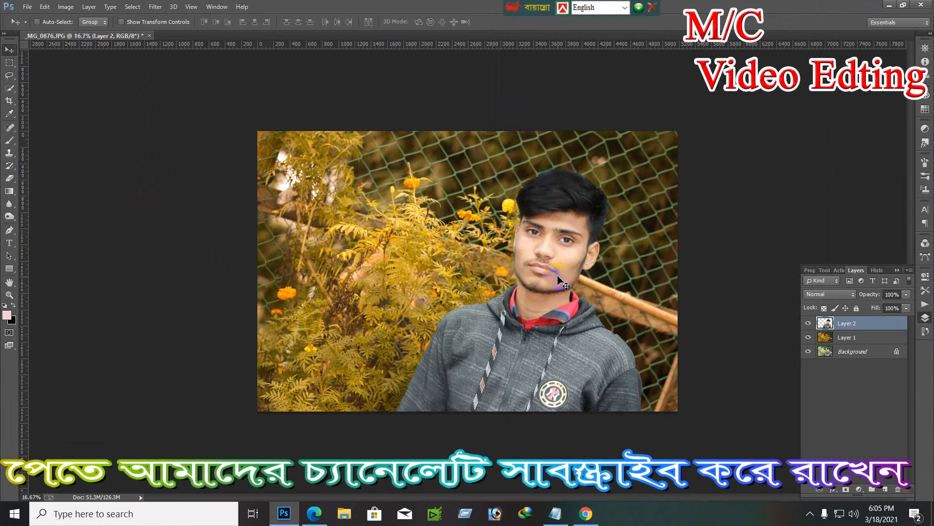